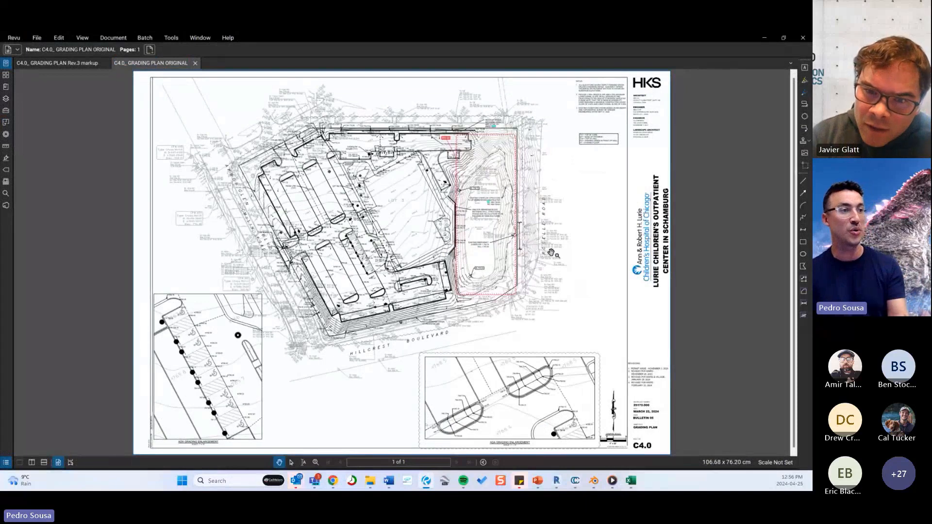
Crop the original grading plan page to a window around the drawing area, excluding the page border and title block.
left_click(120, 40)
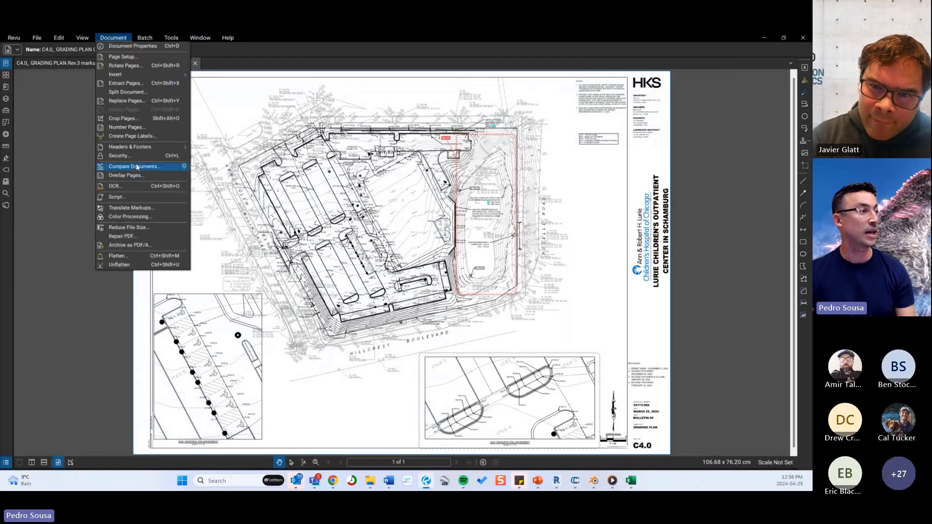
left_click(129, 119)
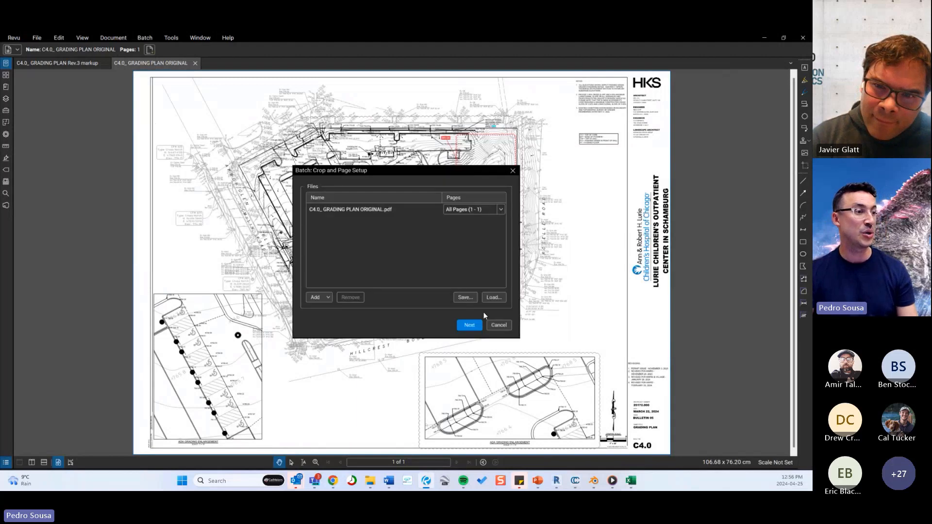
left_click(469, 326)
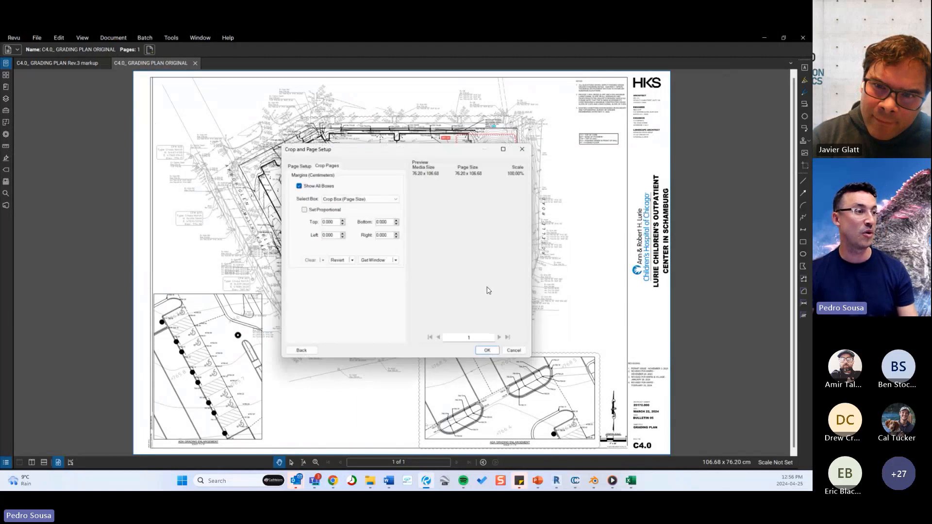
left_click(379, 261)
left_click_drag(155, 79, 596, 403)
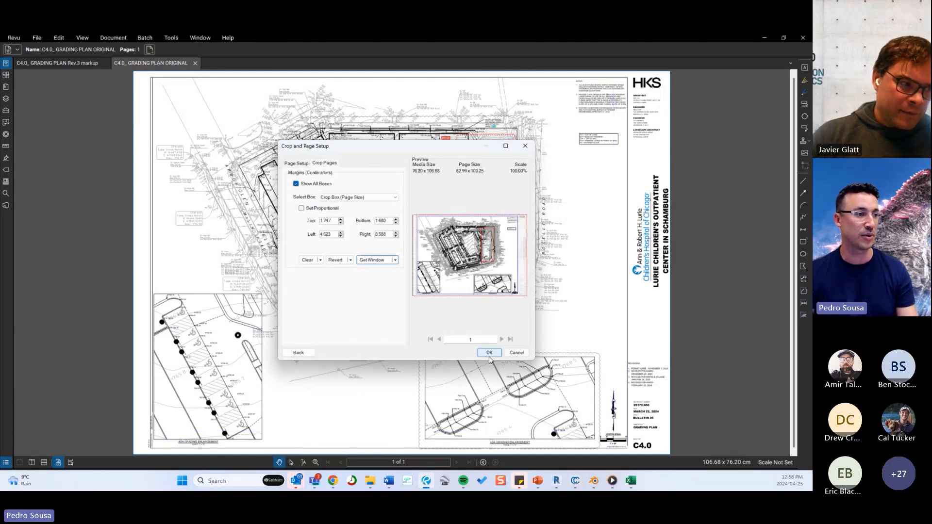
left_click(489, 353)
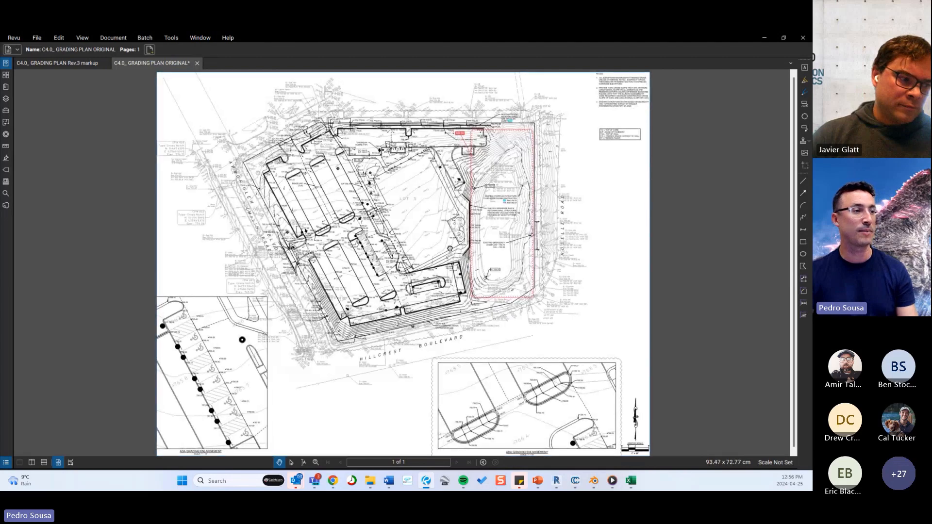
Examine the existing contour lines and spot elevations around Lot 3 on the cropped plan.
scroll(452, 202, "up", 10)
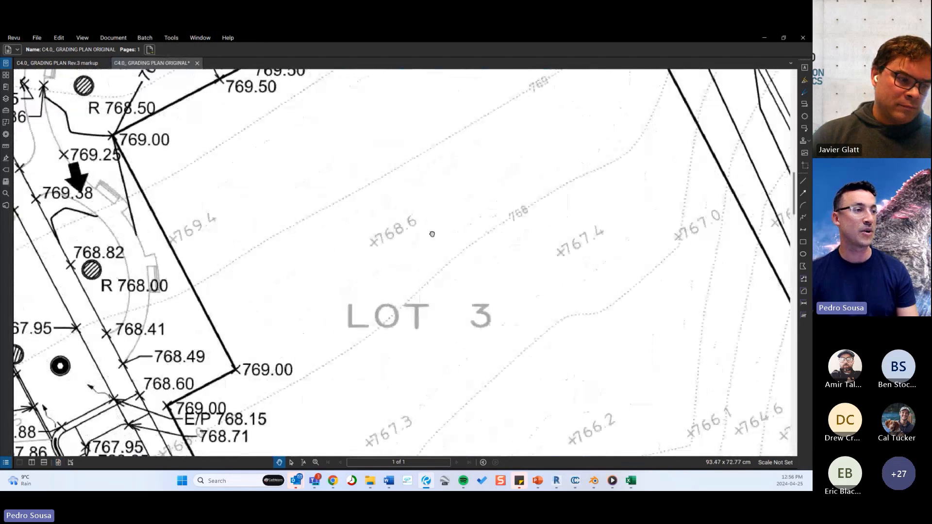
scroll(520, 204, "up", 4)
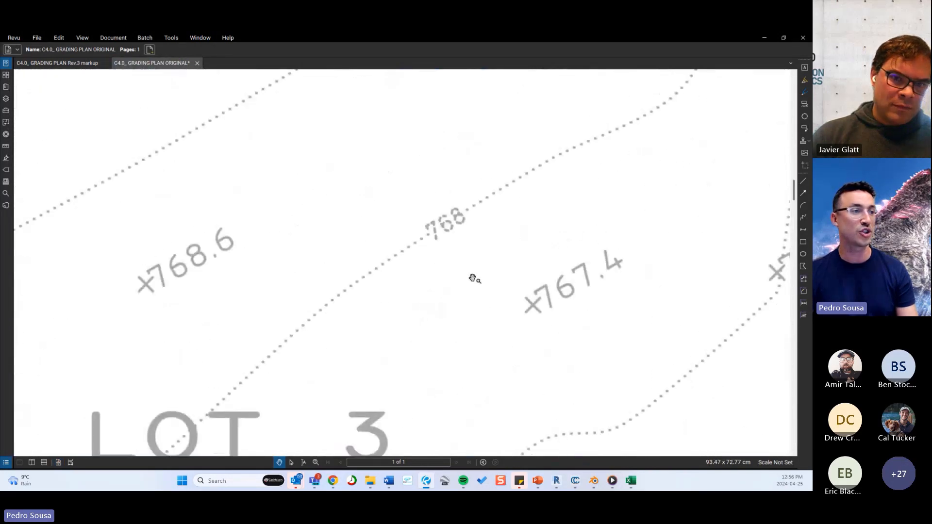
scroll(459, 206, "down", 8)
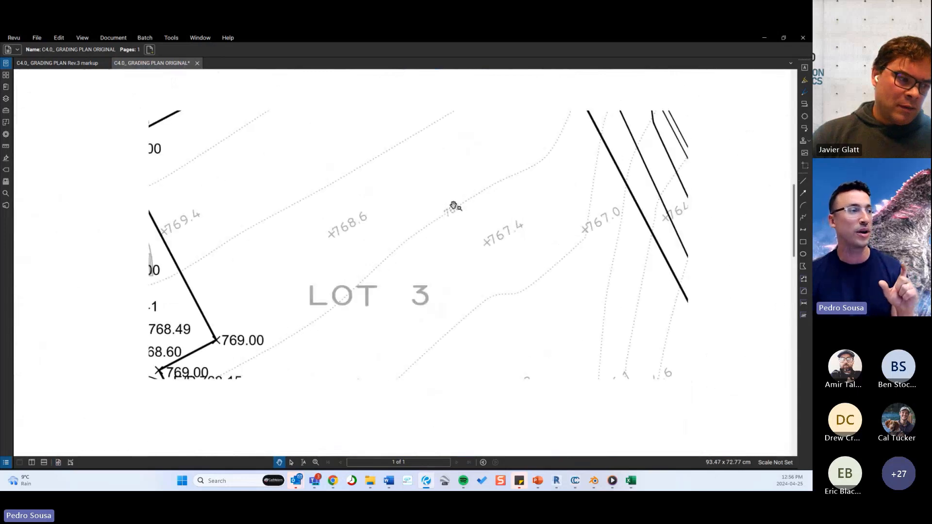
scroll(457, 243, "down", 6)
scroll(457, 242, "down", 3)
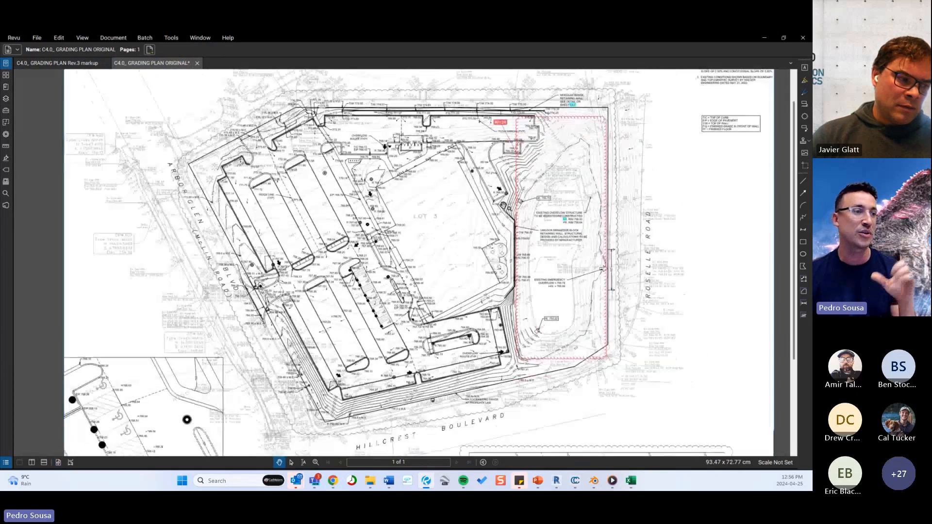
scroll(487, 280, "down", 4)
scroll(487, 280, "down", 1)
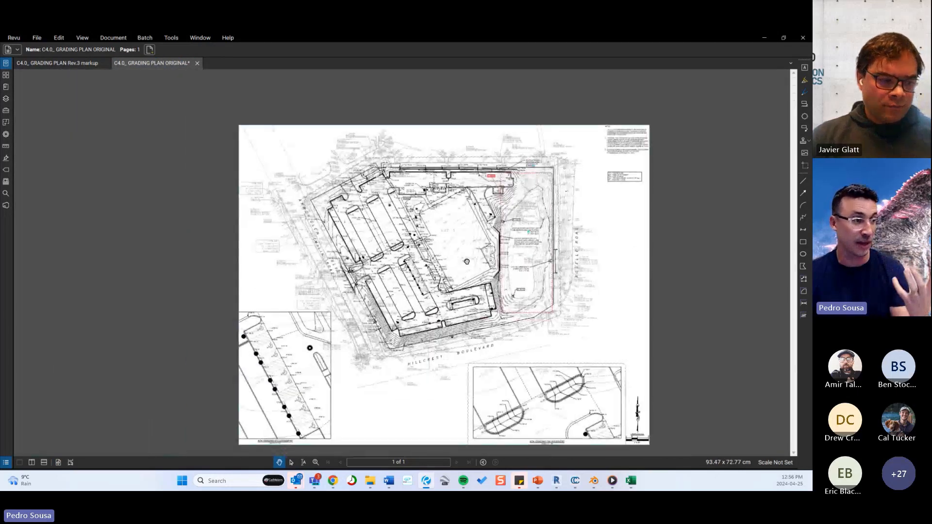
Start color processing with Modify Colors and map the black source color to no color.
left_click(115, 41)
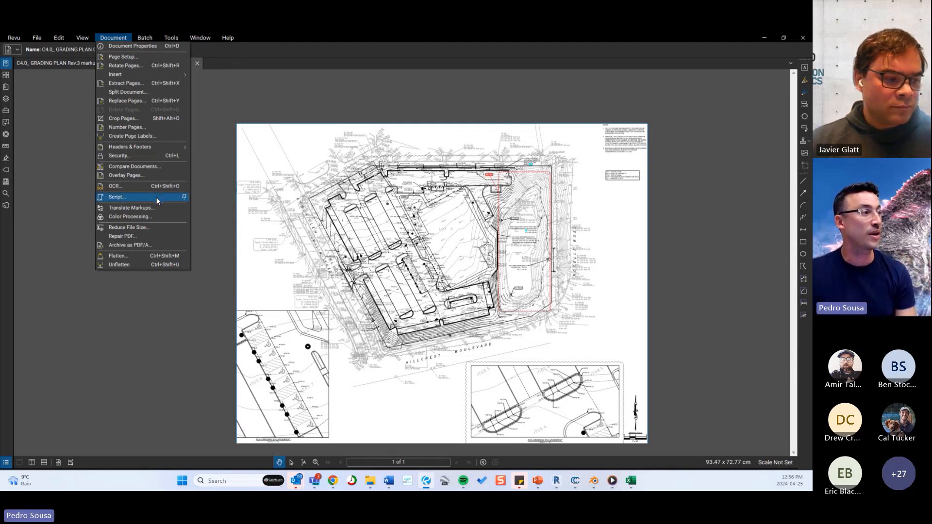
left_click(128, 217)
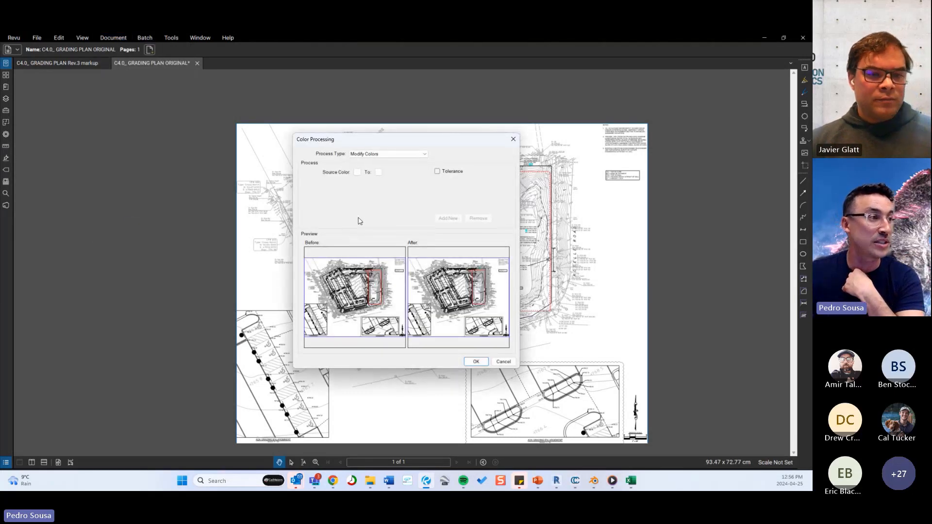
left_click(357, 173)
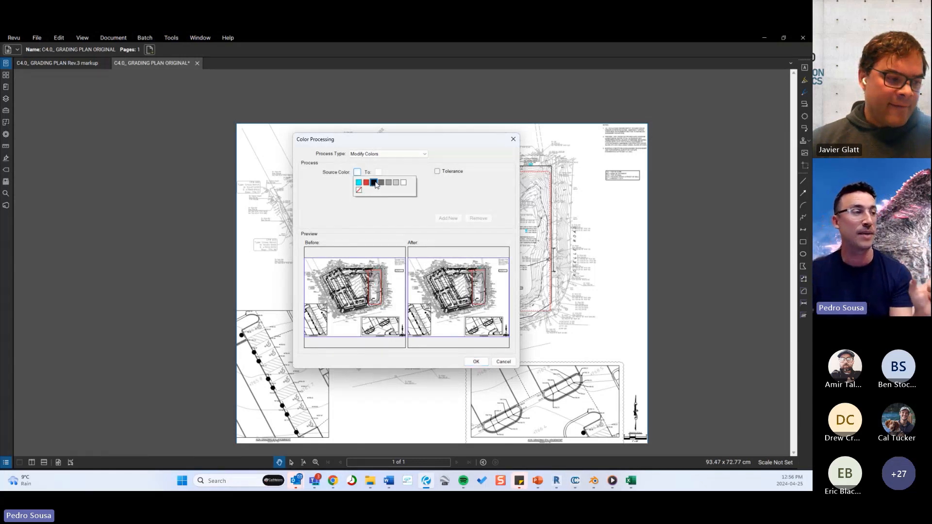
left_click(374, 182)
left_click(379, 173)
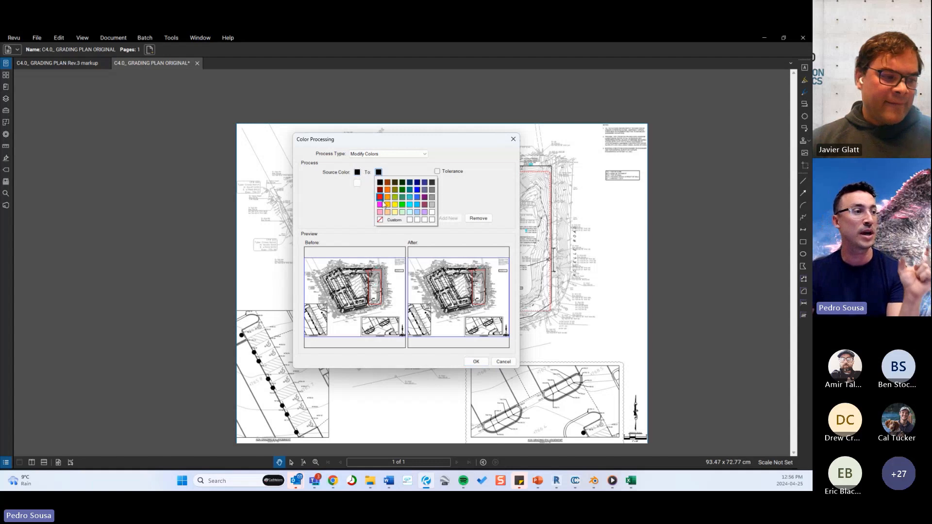
left_click(383, 222)
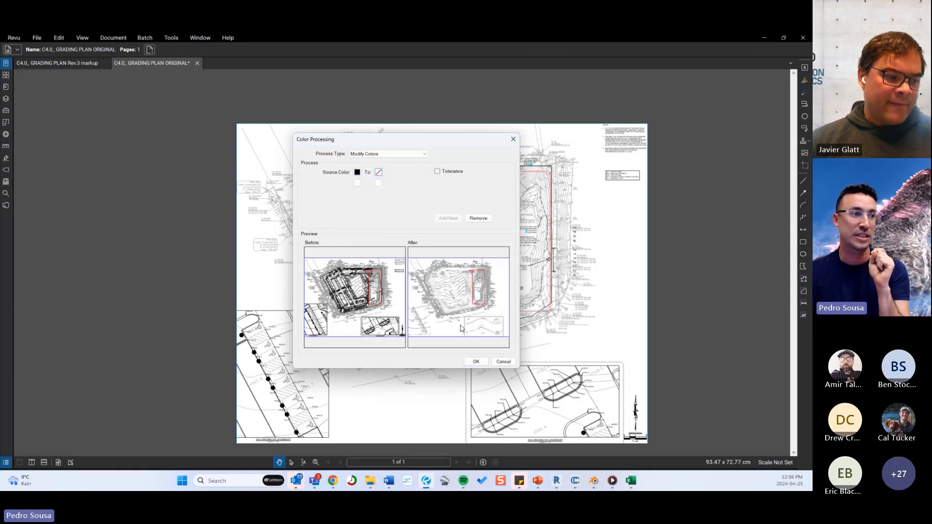
Add a second color mapping from dark gray to black, apply the color changes, and check the existing contours on the plan.
left_click(357, 183)
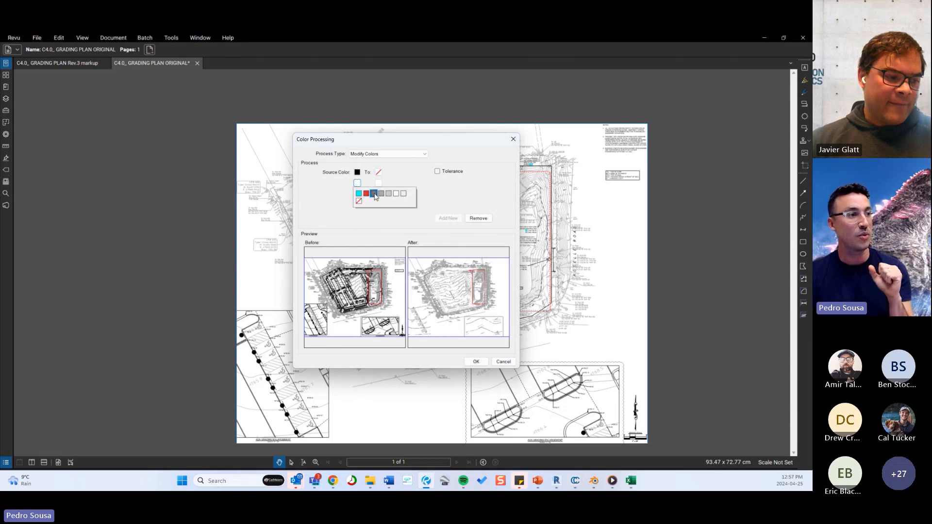
left_click(377, 195)
left_click(378, 183)
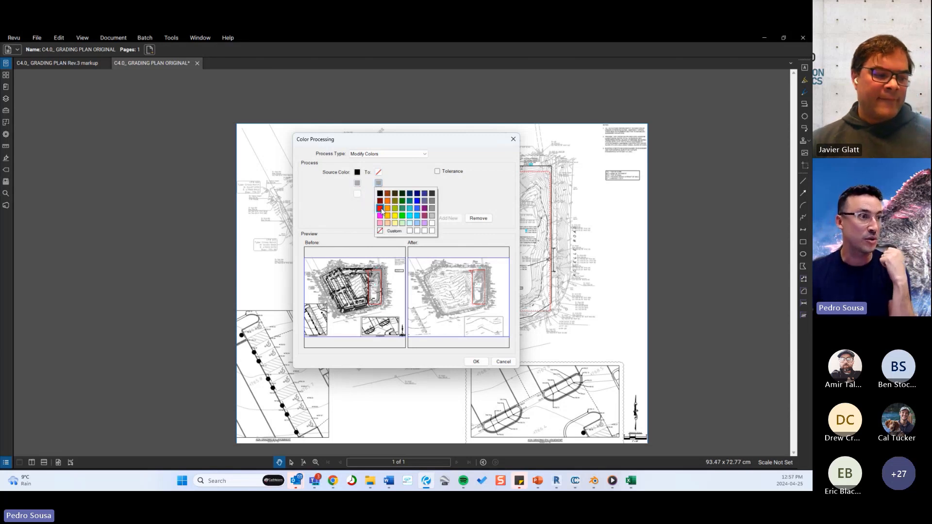
left_click(381, 194)
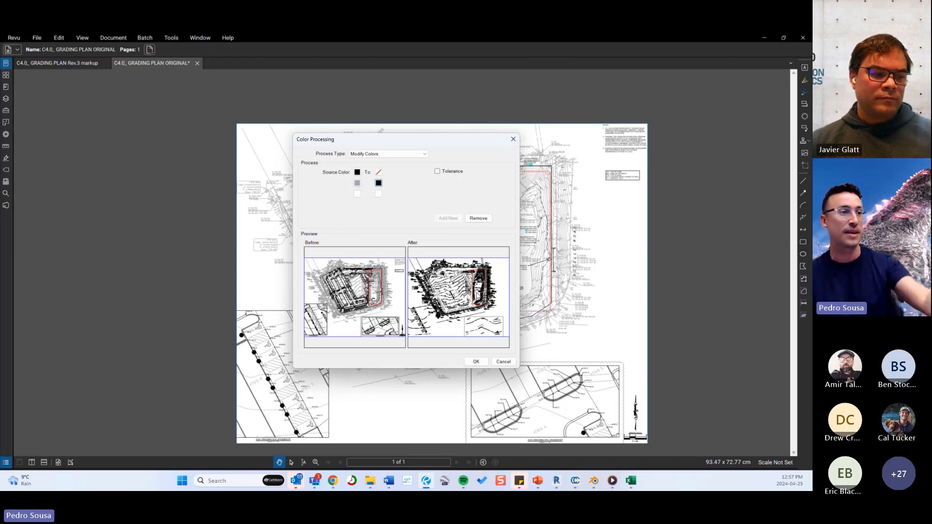
left_click(476, 362)
scroll(463, 235, "up", 2)
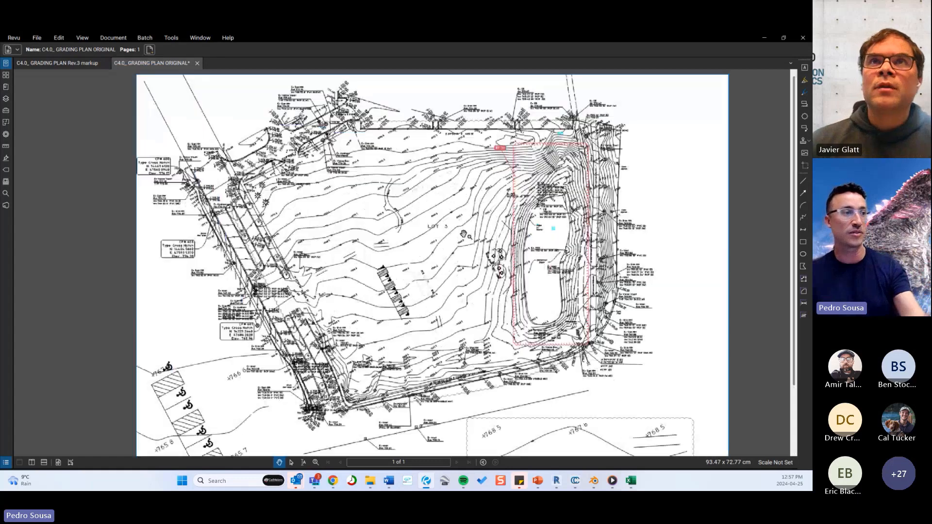
scroll(464, 234, "up", 5)
left_click_drag(353, 232, 411, 281)
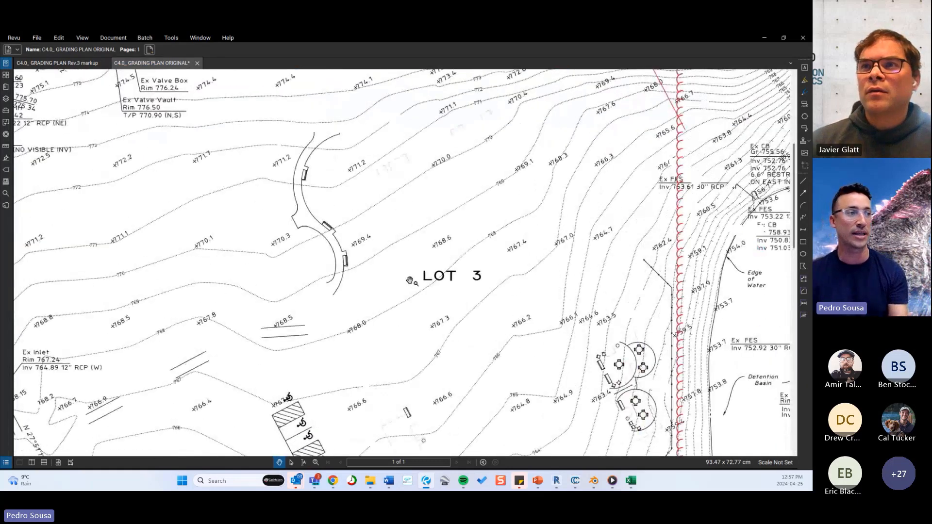
scroll(410, 281, "down", 5)
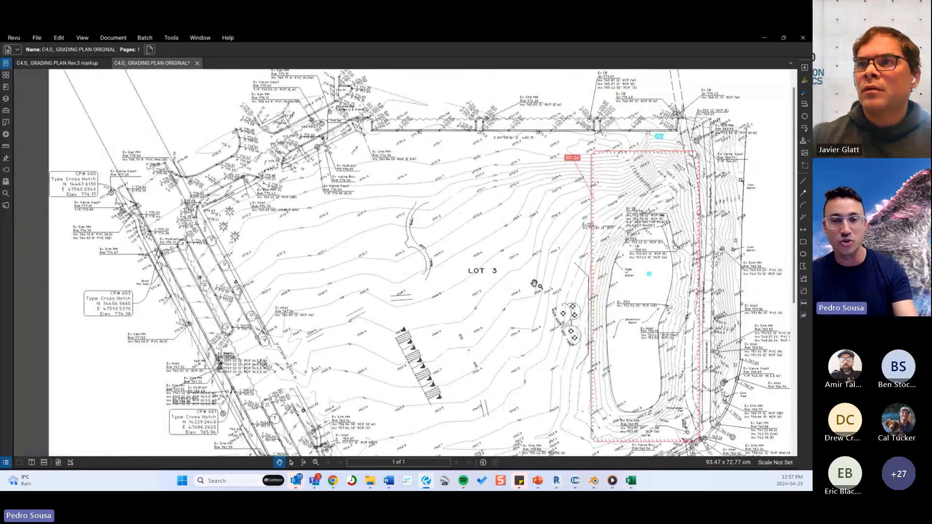
Switch to the cmBuilder site plan, hide the proposed grading overlay and show the overlay with only the existing contours.
mouse_move(333, 481)
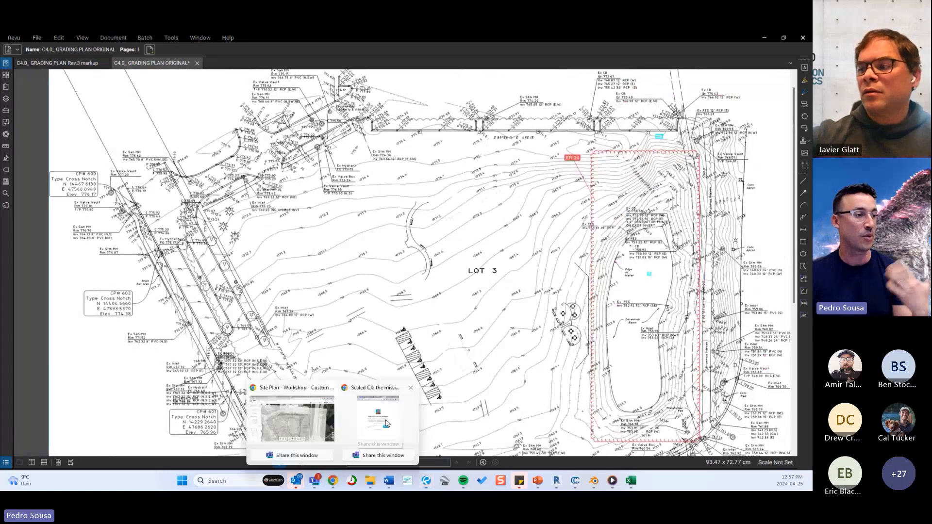
left_click(295, 422)
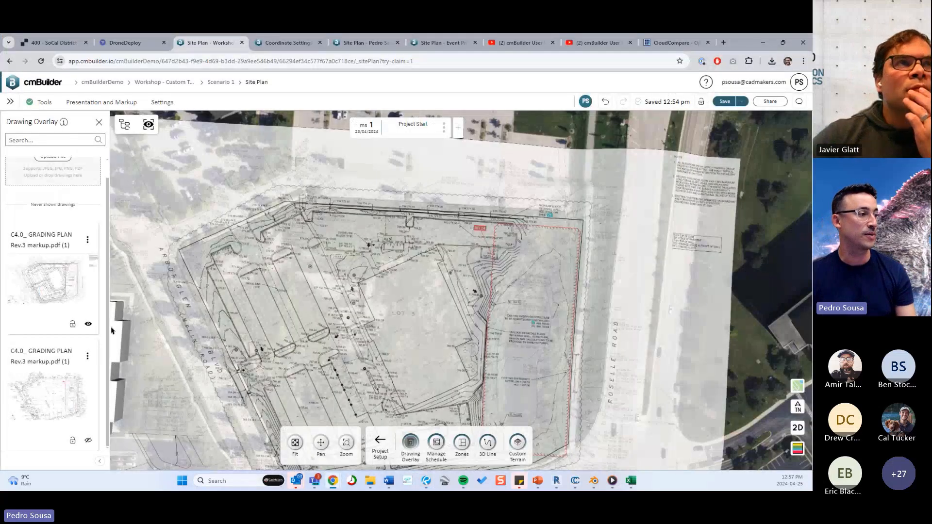
left_click(87, 325)
left_click(88, 440)
Inspect how the existing-contour drawing overlay sits on the site map around Lot 3 and the surrounding roads.
middle_click_drag(454, 316, 462, 212)
scroll(462, 212, "up", 3)
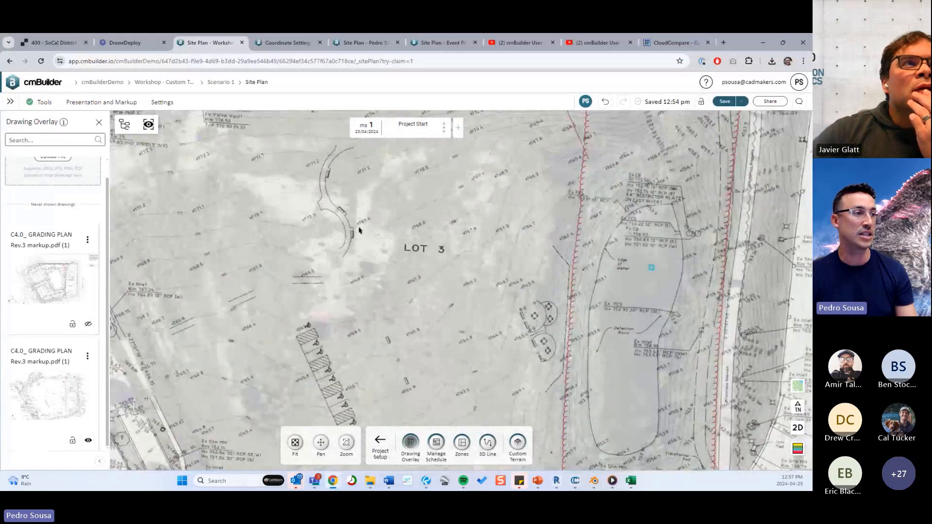
left_click_drag(359, 231, 387, 292)
middle_click_drag(427, 247, 610, 341)
left_click_drag(544, 238, 535, 284)
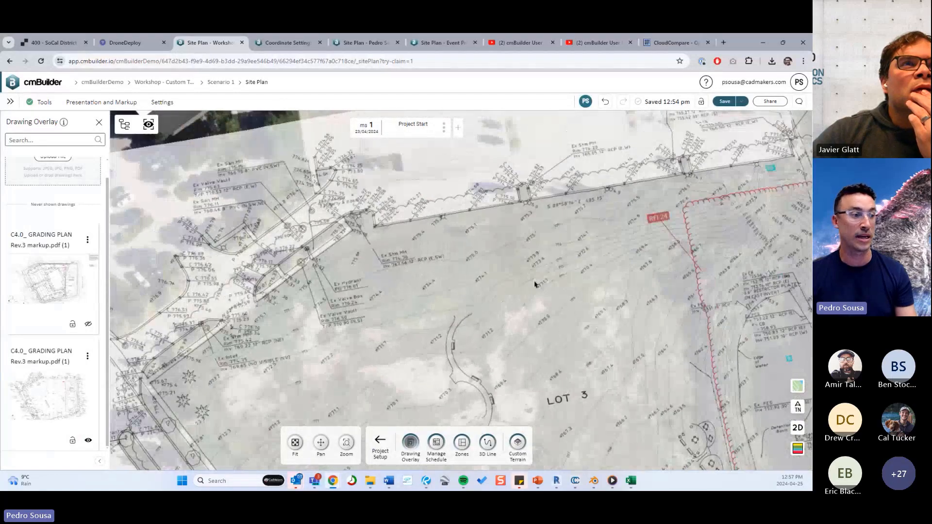
scroll(535, 284, "down", 10)
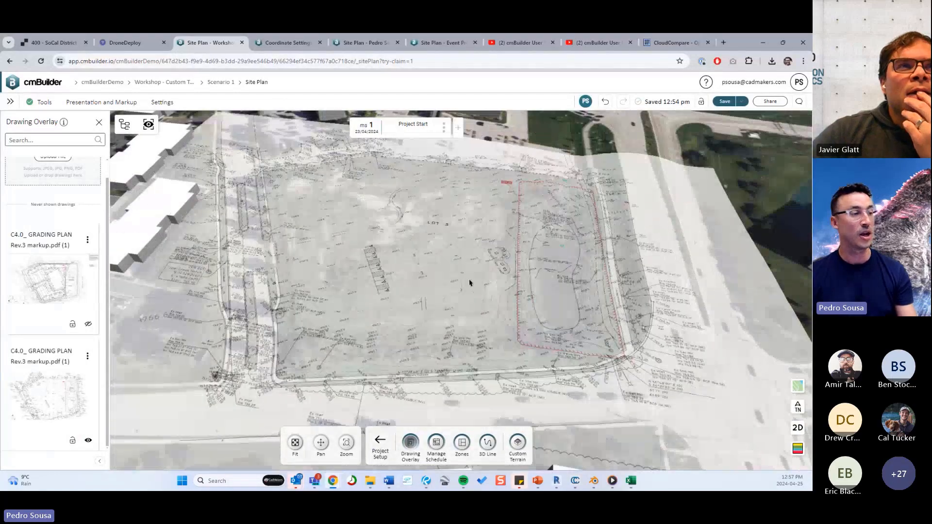
scroll(470, 283, "down", 3)
scroll(342, 304, "down", 5)
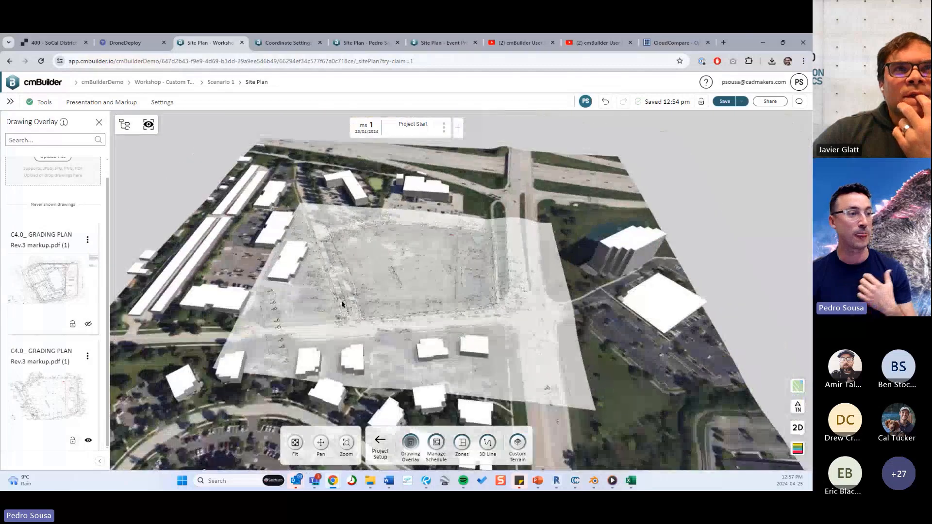
scroll(342, 304, "up", 5)
Lock both grading plan overlays and test the lock by trying to select the visible drawing on the map.
left_click(73, 323)
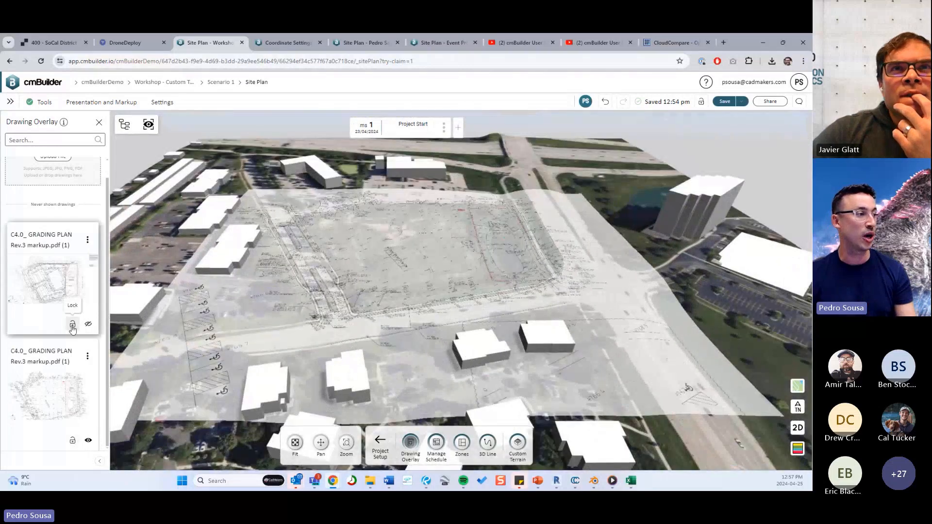
left_click(74, 439)
left_click_drag(688, 302, 523, 236)
left_click(514, 257)
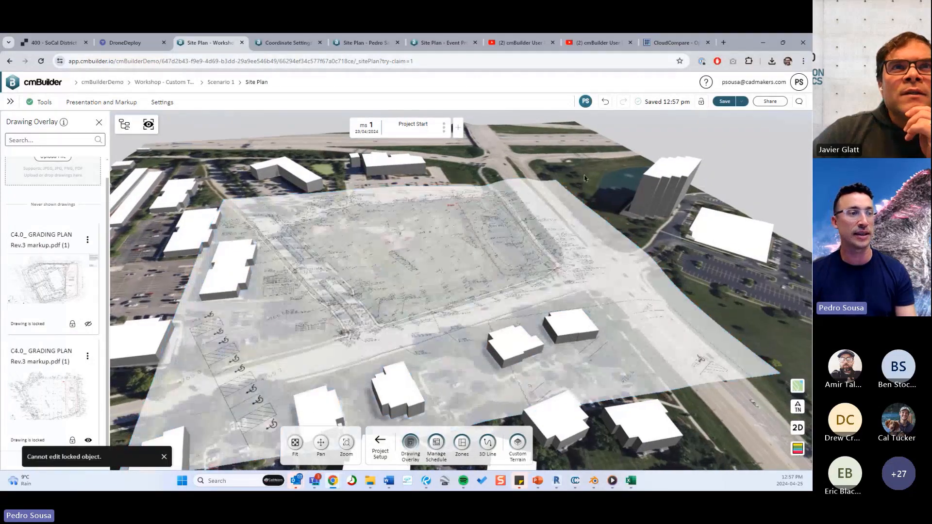
left_click(485, 256)
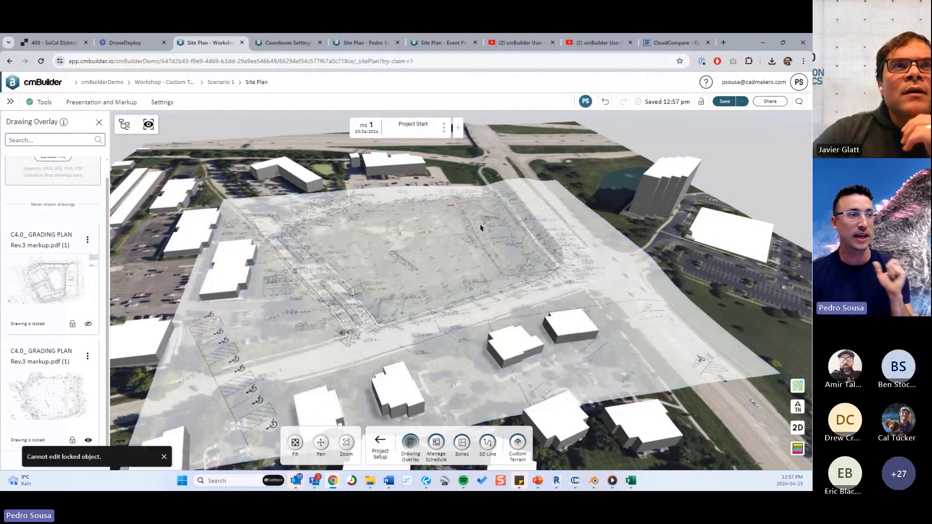
left_click_drag(423, 221, 433, 224)
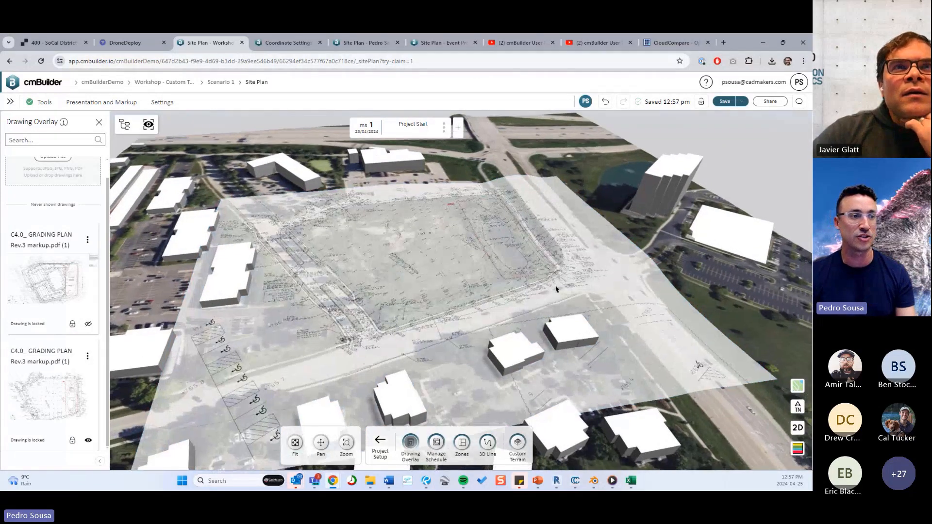
Close the drawing overlay settings, open the Custom Terrain settings and turn topography lines off.
left_click(99, 122)
scroll(485, 246, "up", 5)
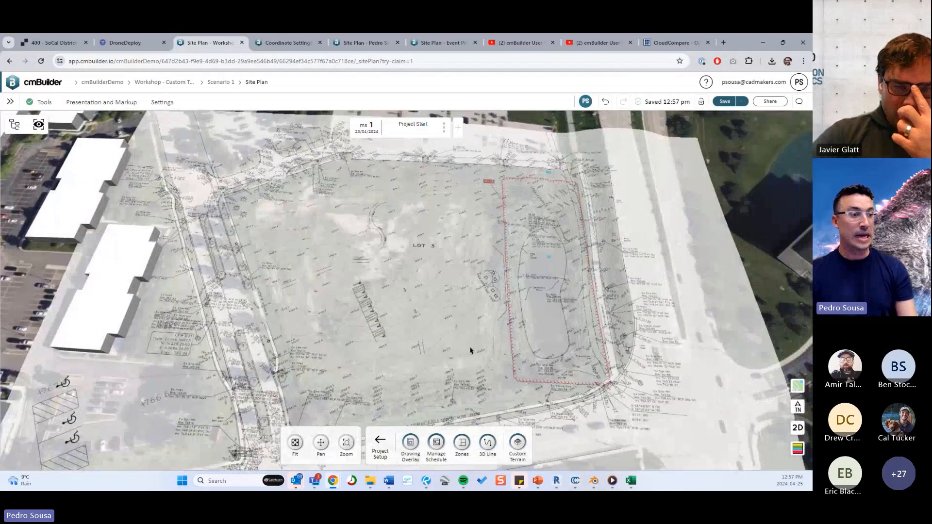
left_click(517, 442)
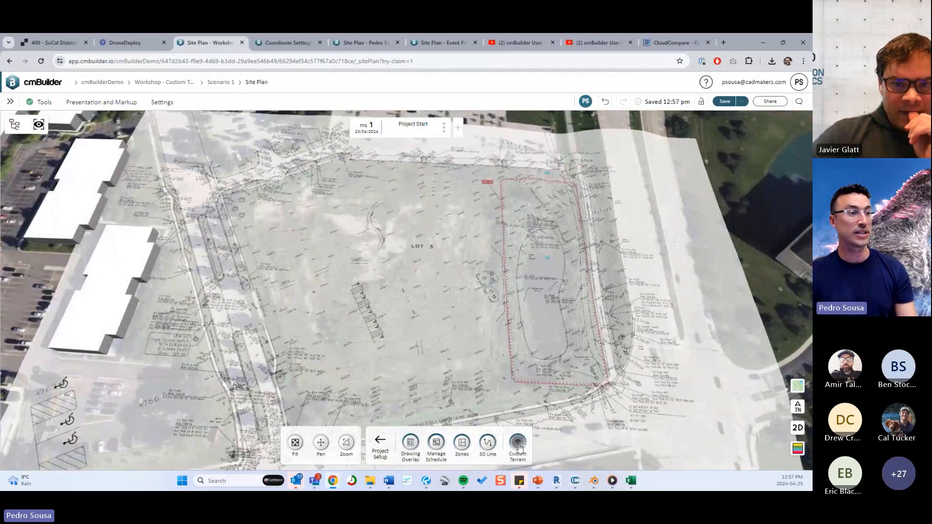
scroll(334, 252, "down", 2)
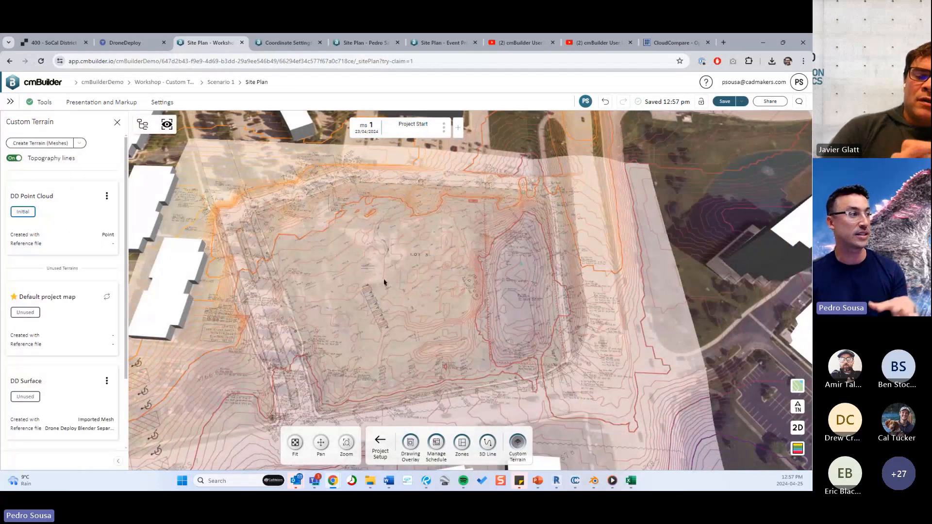
left_click(14, 159)
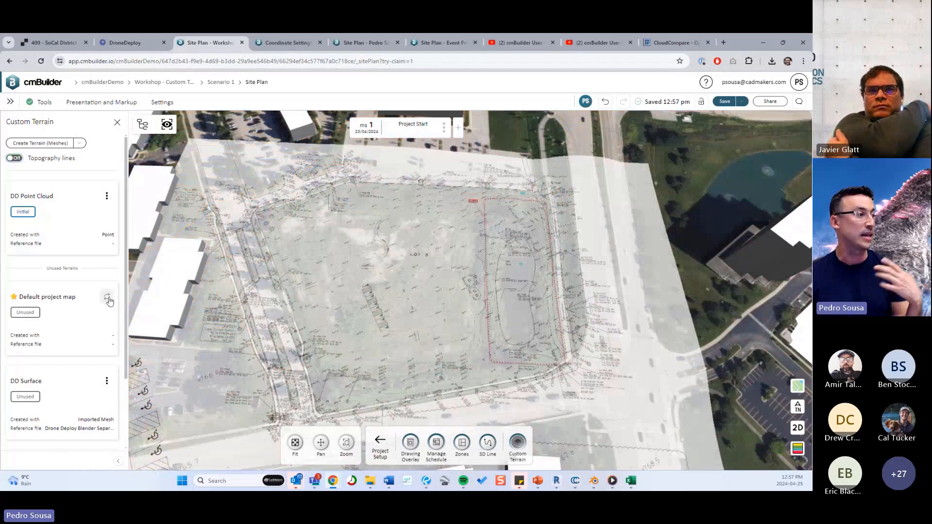
Make the default project map the initial terrain and start a new custom terrain created from points.
left_click(44, 294)
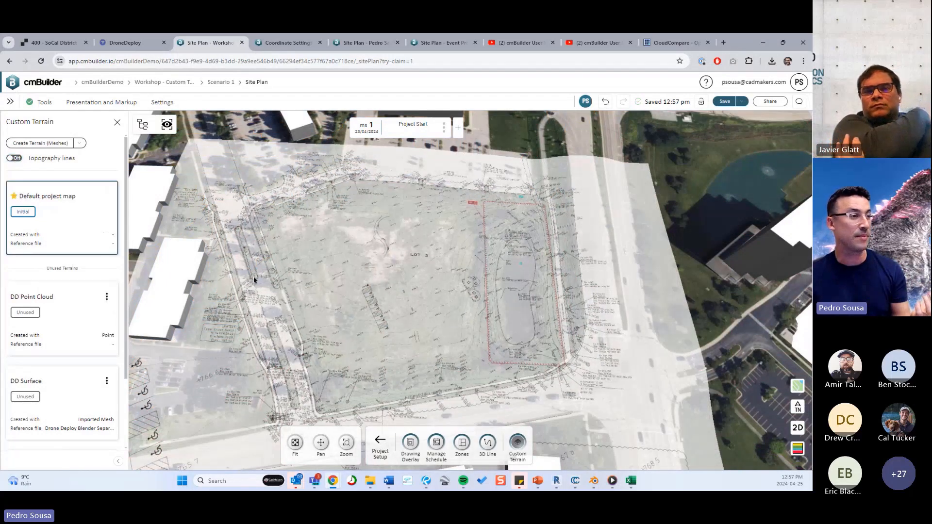
scroll(375, 264, "up", 3)
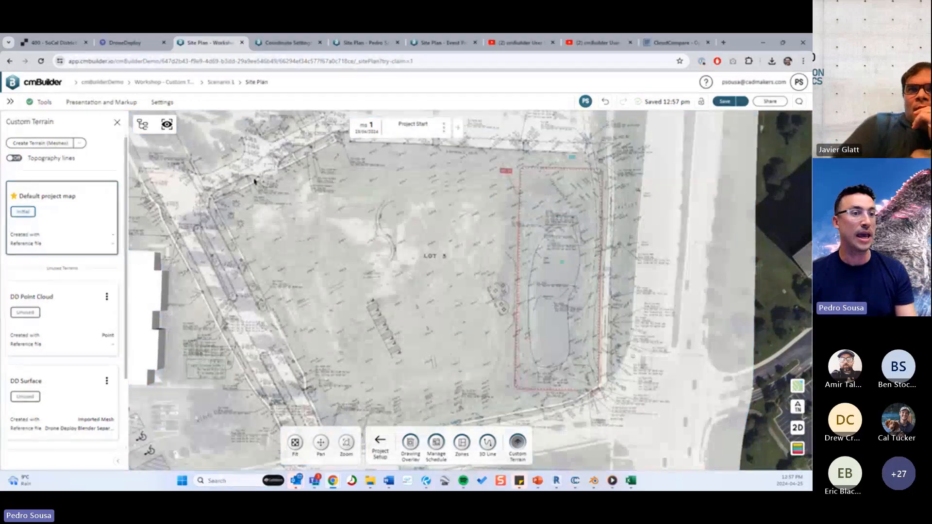
left_click(79, 143)
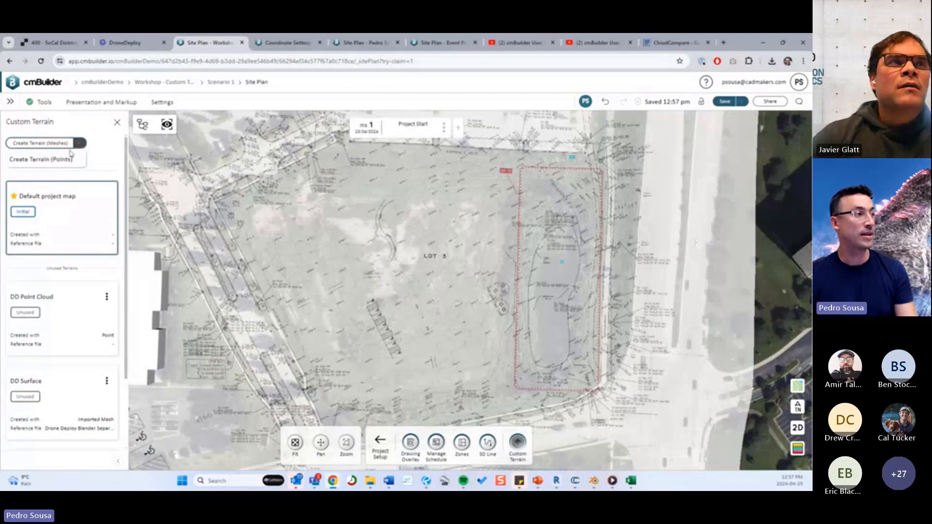
left_click(41, 160)
Add a terrain point on the 772 contour just below the Ex Inlet note and set its elevation to 772 ft.
scroll(381, 255, "up", 3)
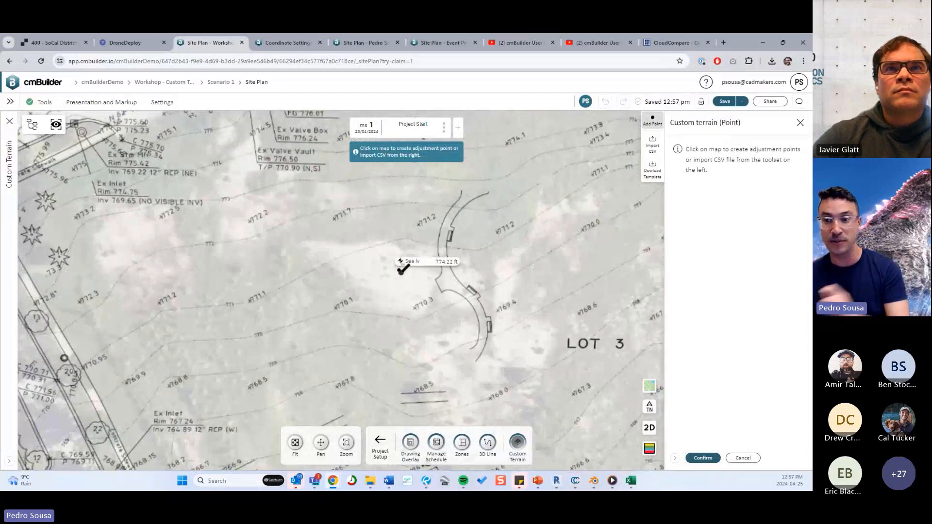
scroll(381, 259, "down", 4)
scroll(329, 276, "up", 5)
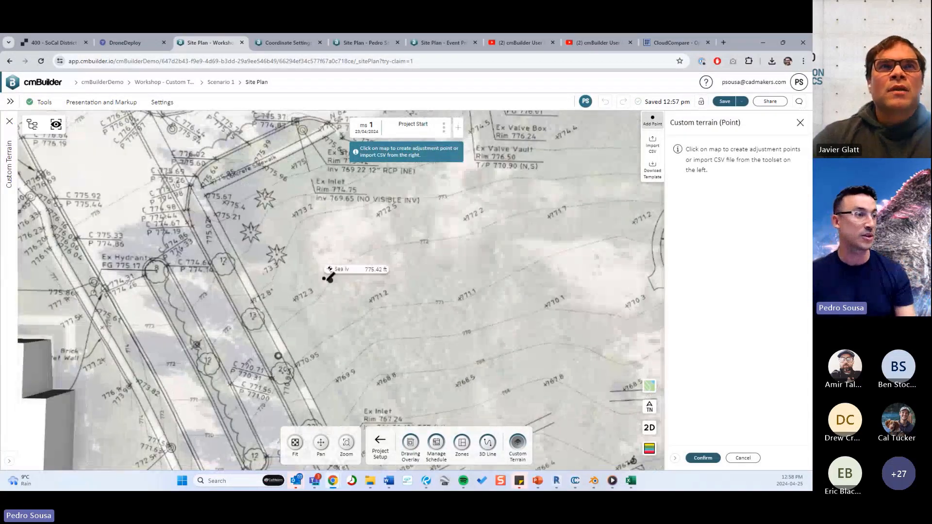
scroll(431, 294, "up", 3)
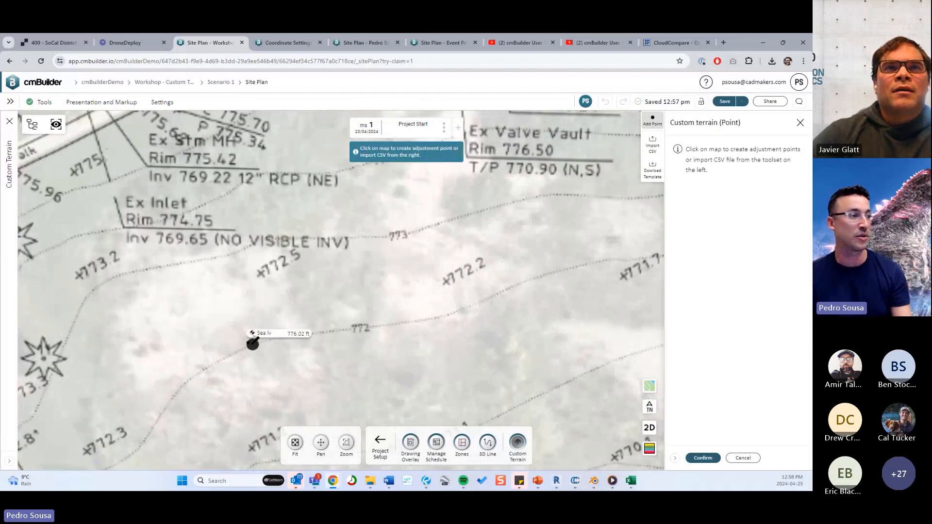
left_click(234, 353)
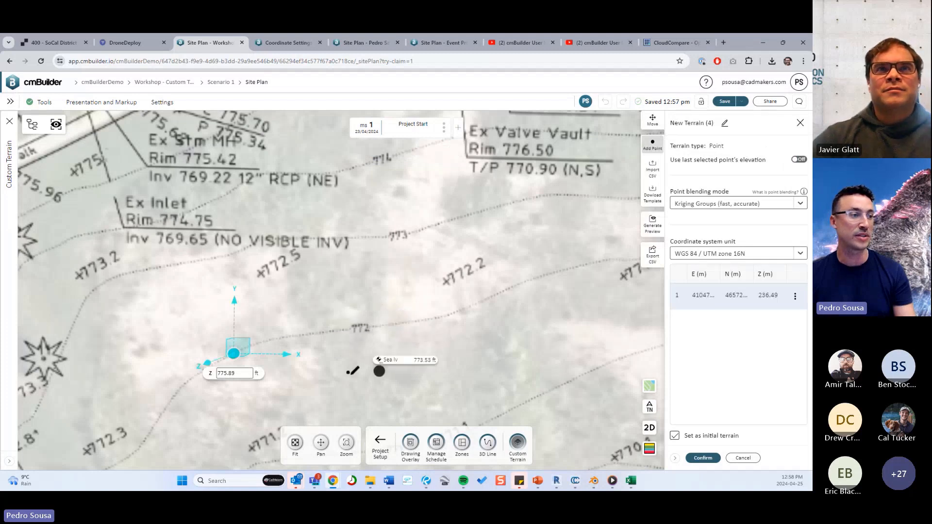
left_click(242, 373)
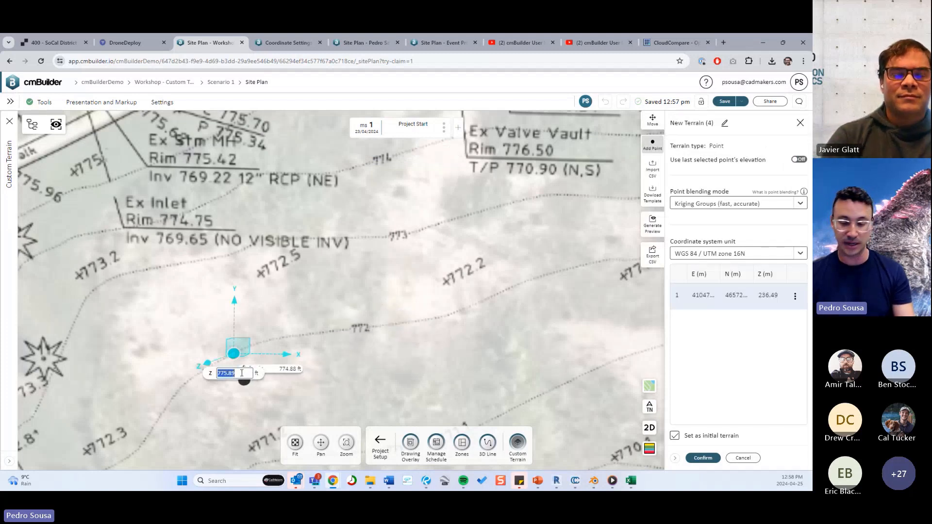
type("772")
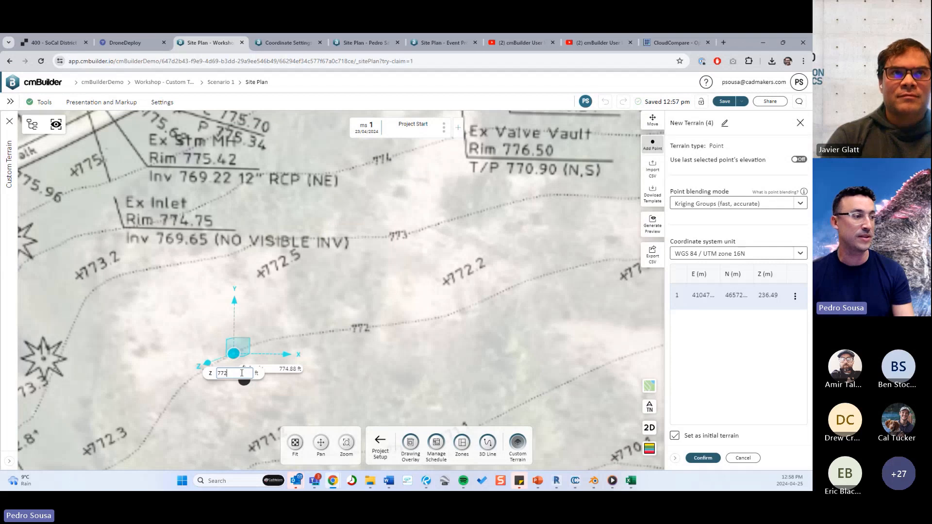
key("Return")
Add two more terrain points, one on each side of the 772 contour, and open the second point's Z value for editing.
left_click(378, 275)
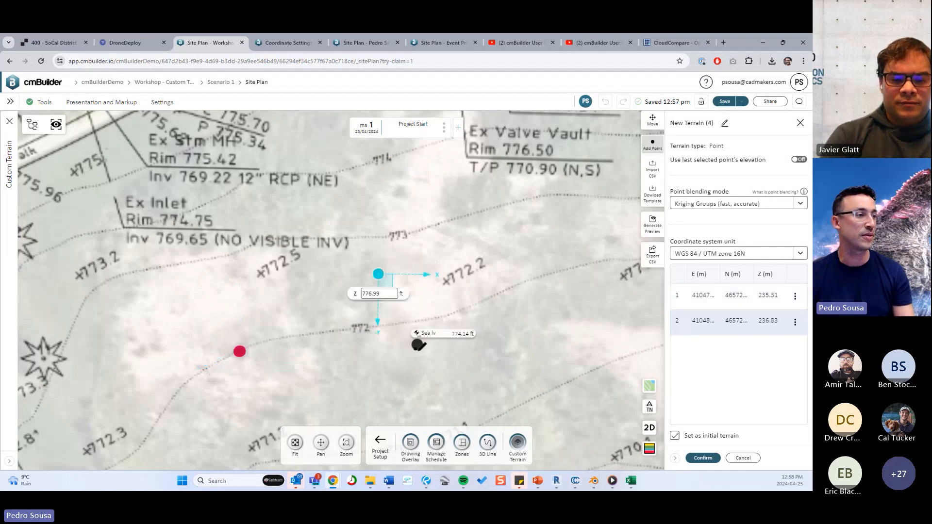
left_click(418, 352)
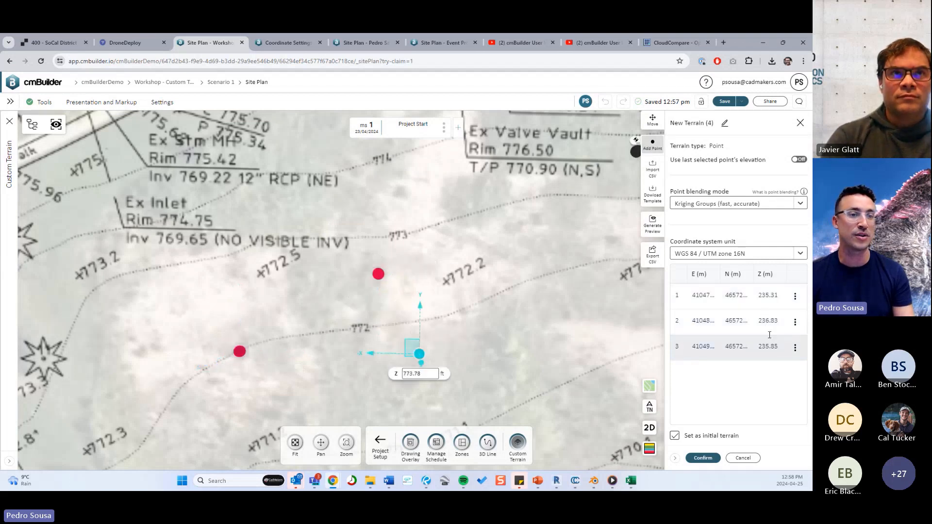
double_click(773, 321)
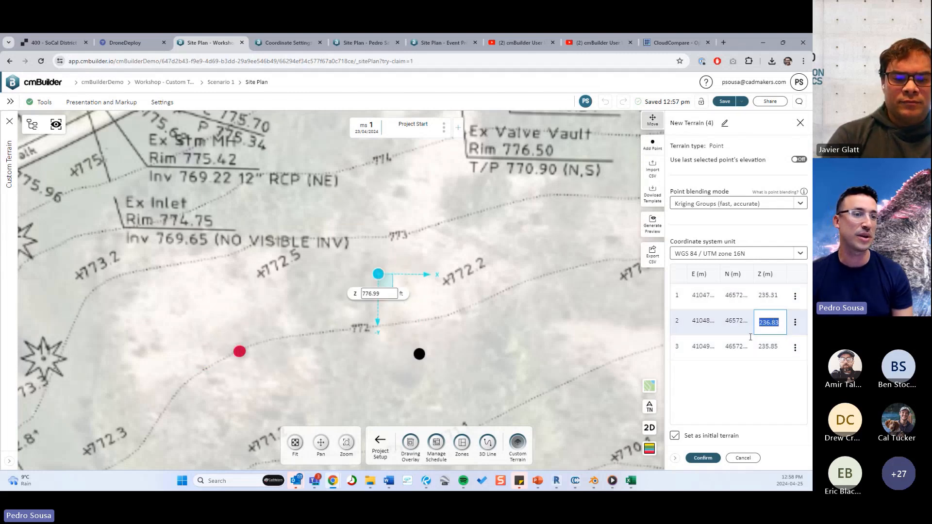
left_click(783, 393)
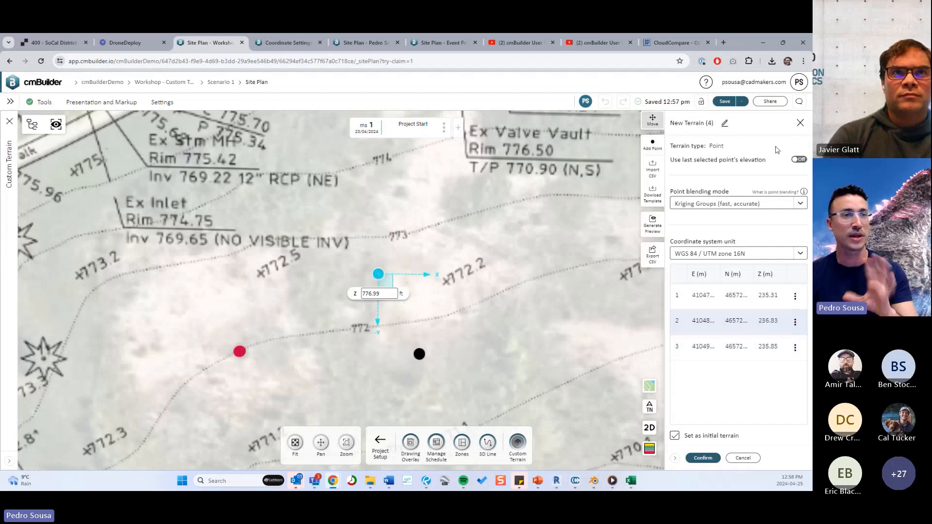
Review the length units in the user settings, confirm them, and set the terrain's coordinate system unit to Scene (XYZ).
left_click(770, 80)
left_click(762, 128)
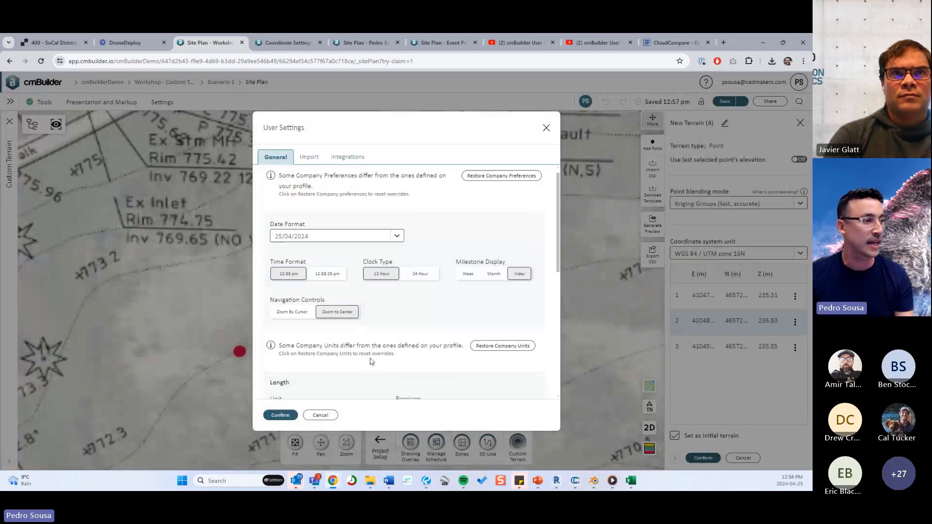
scroll(354, 333, "down", 2)
scroll(333, 333, "down", 1)
scroll(339, 319, "up", 1)
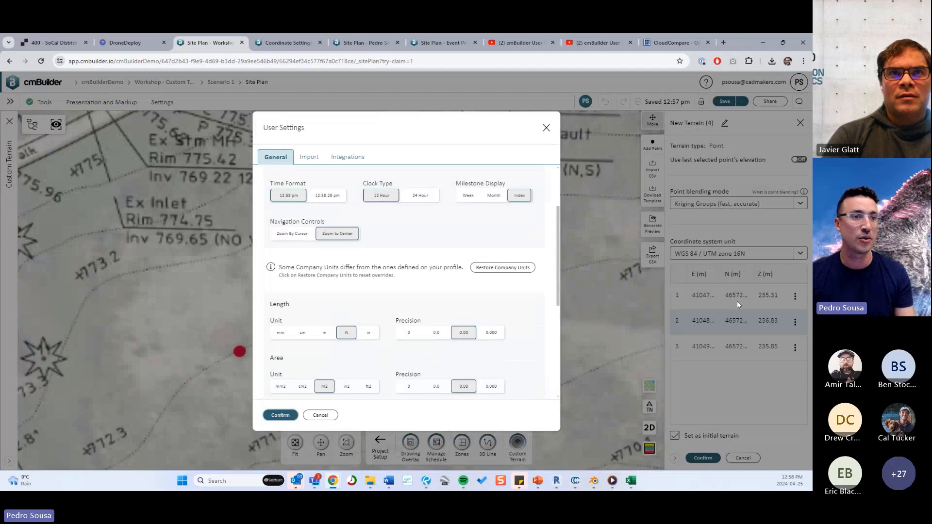
key("Return")
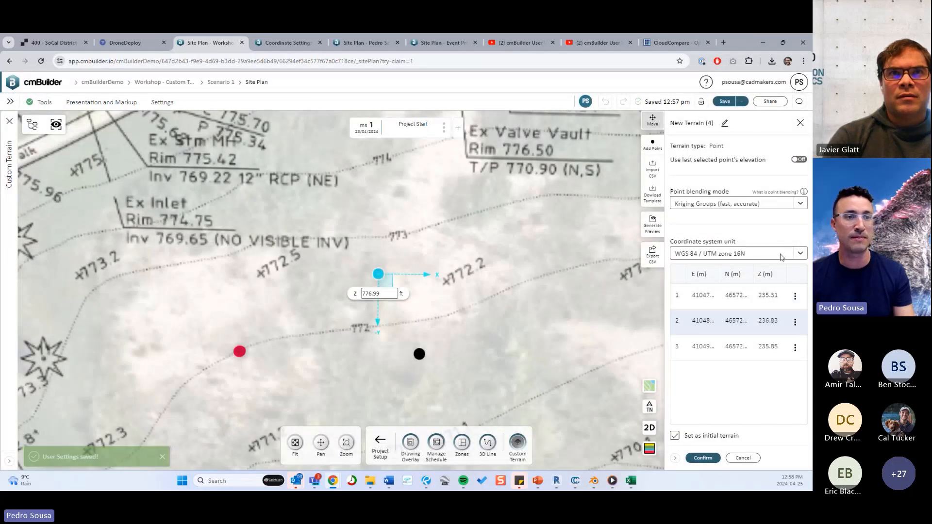
left_click(757, 253)
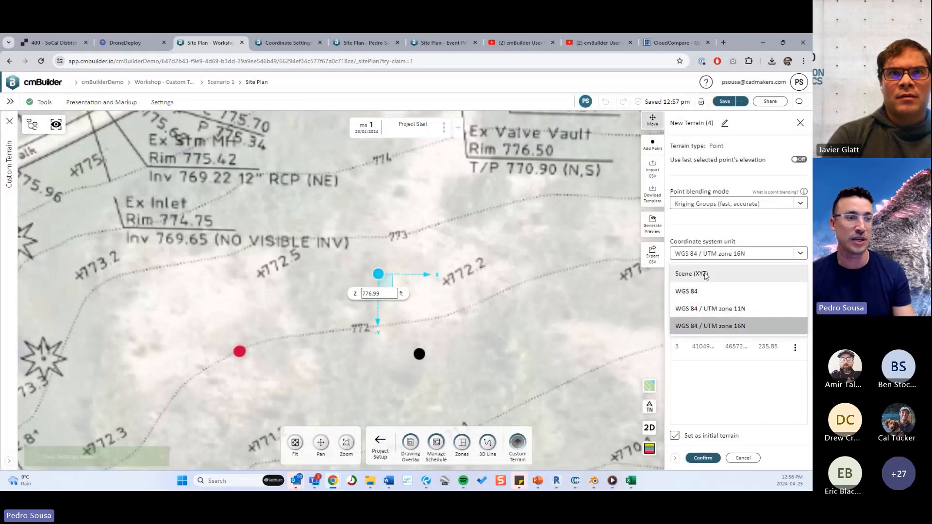
left_click(739, 274)
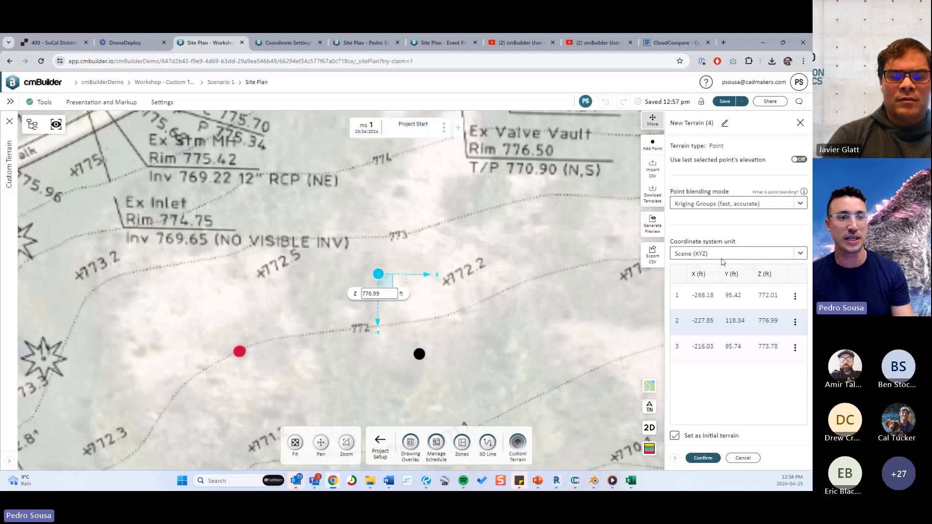
Set the Z values of the second and third terrain points to 772 ft.
scroll(468, 335, "down", 3)
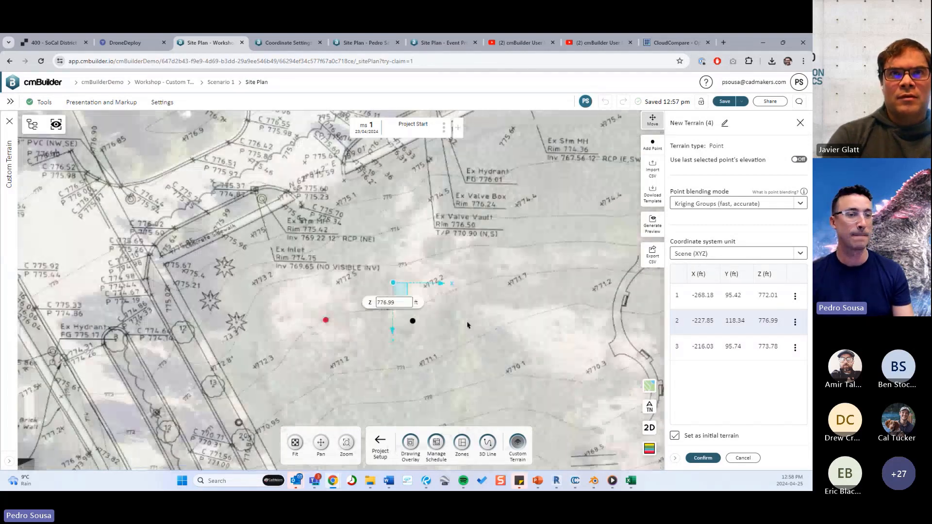
double_click(770, 322)
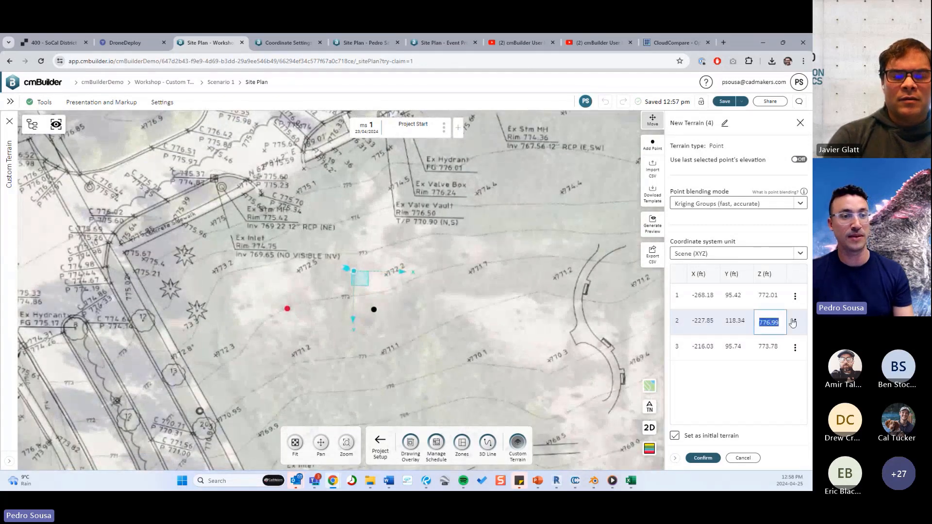
type("772")
double_click(771, 347)
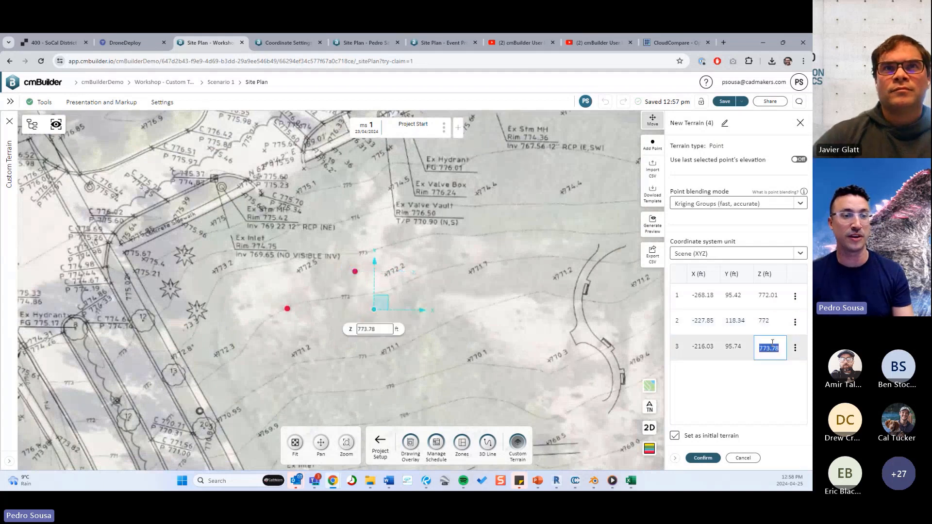
type("7")
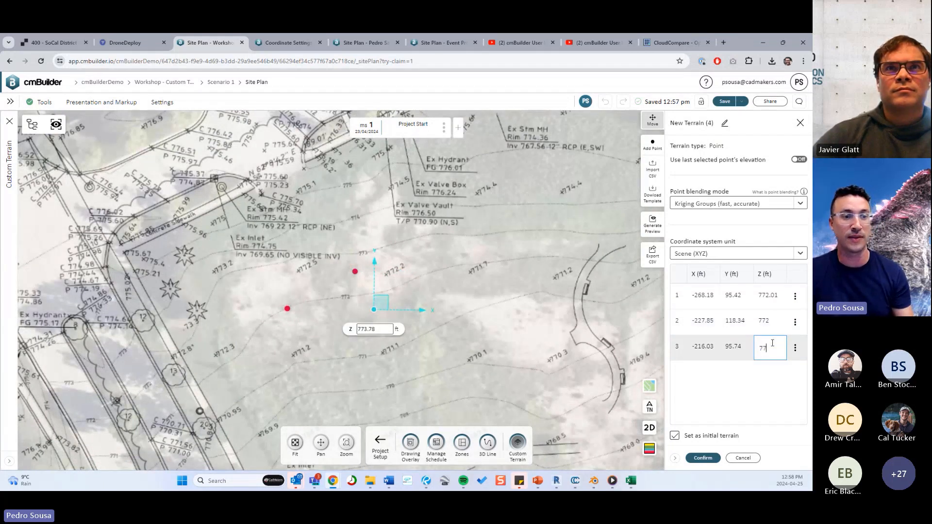
type("22")
key("Return")
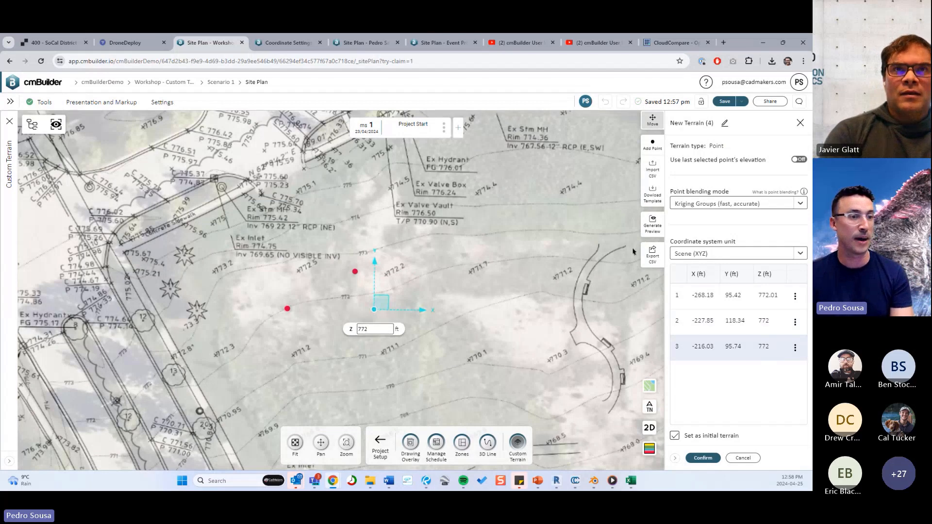
Delete the second and third terrain points, keeping only the first point on the 772 contour.
left_click_drag(418, 346, 357, 265)
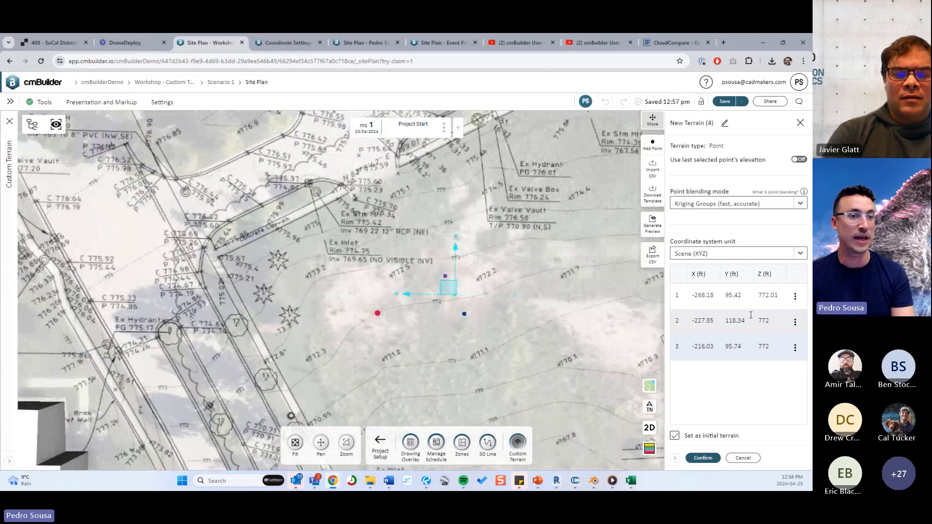
left_click(796, 322)
left_click(758, 380)
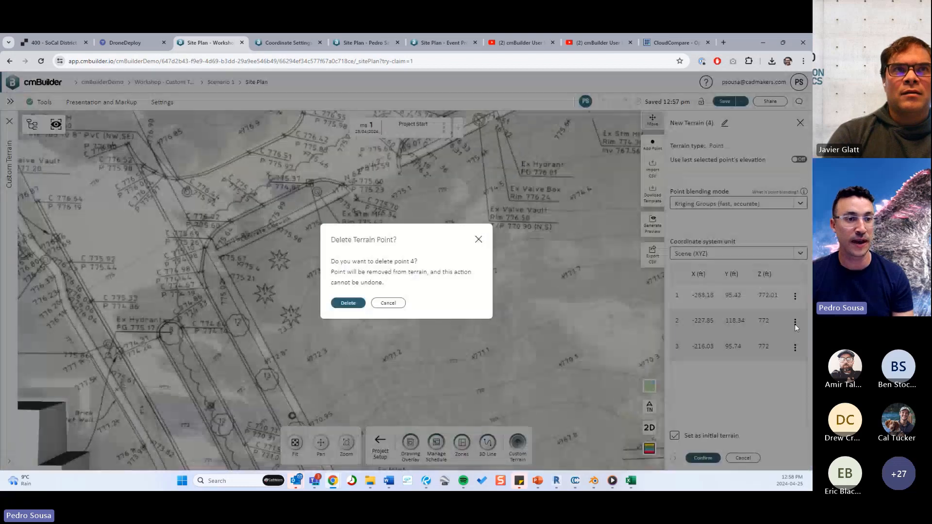
left_click(357, 303)
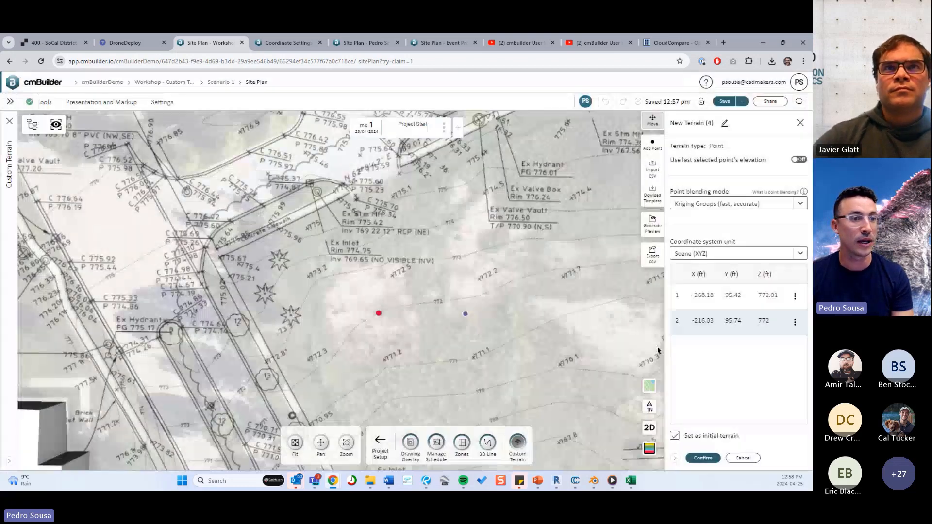
left_click(796, 322)
left_click(740, 380)
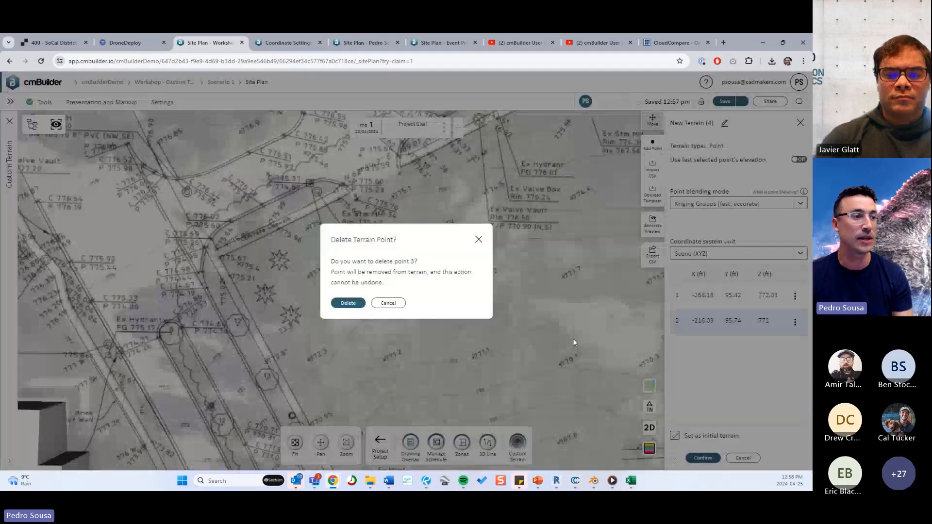
left_click(356, 302)
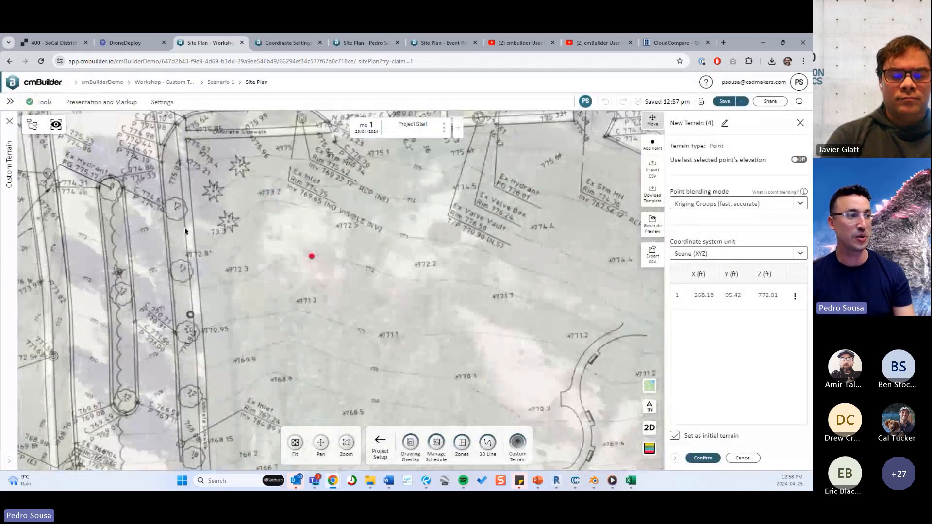
Add a second terrain point on the 772 contour below the 772.3 spot elevation and set its Z to 772 ft.
left_click(653, 144)
left_click(218, 285)
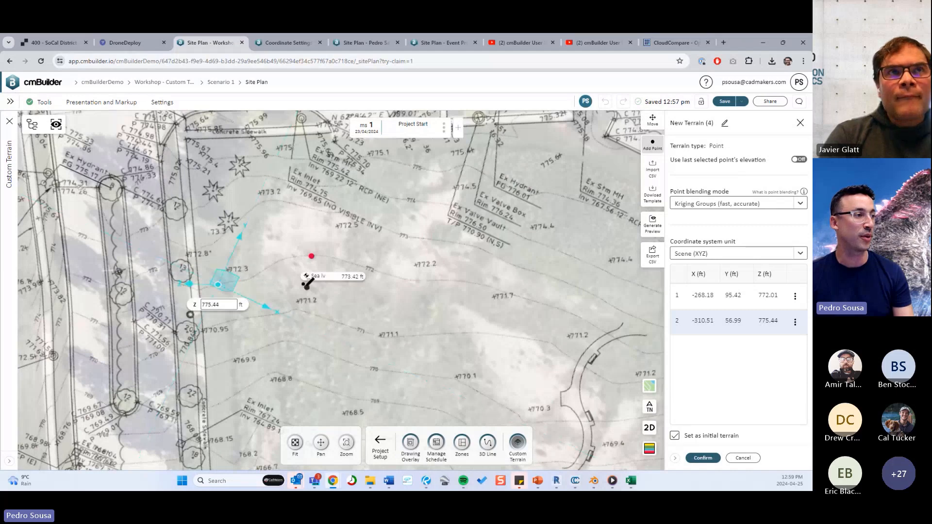
middle_click_drag(304, 284, 482, 328)
scroll(562, 351, "up", 4)
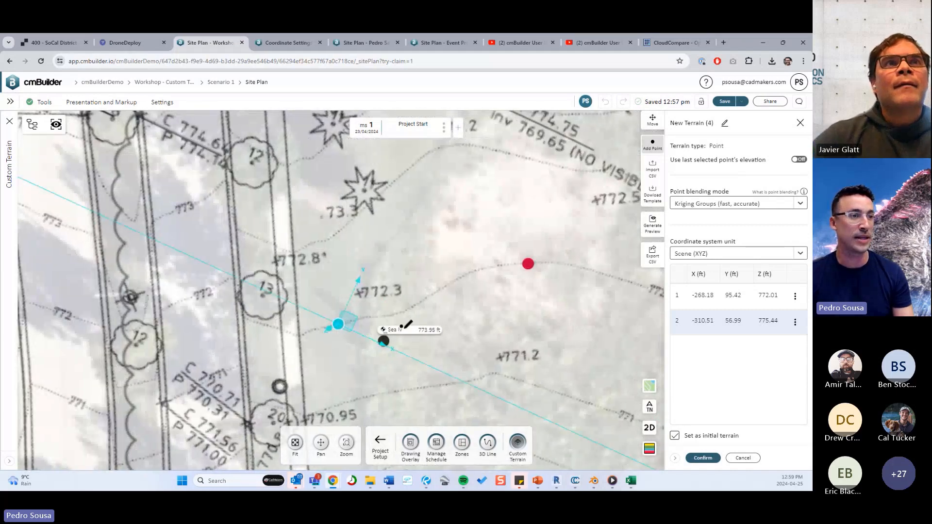
double_click(767, 318)
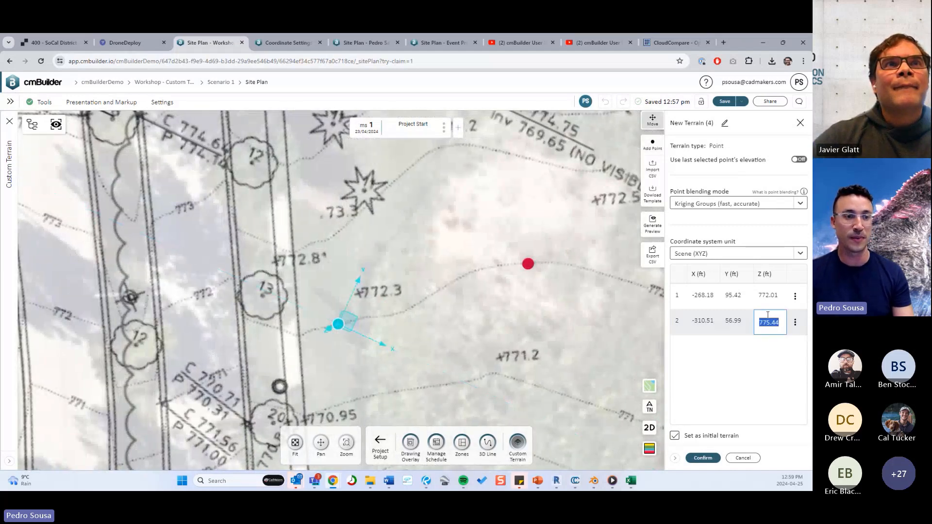
type("772")
key("Return")
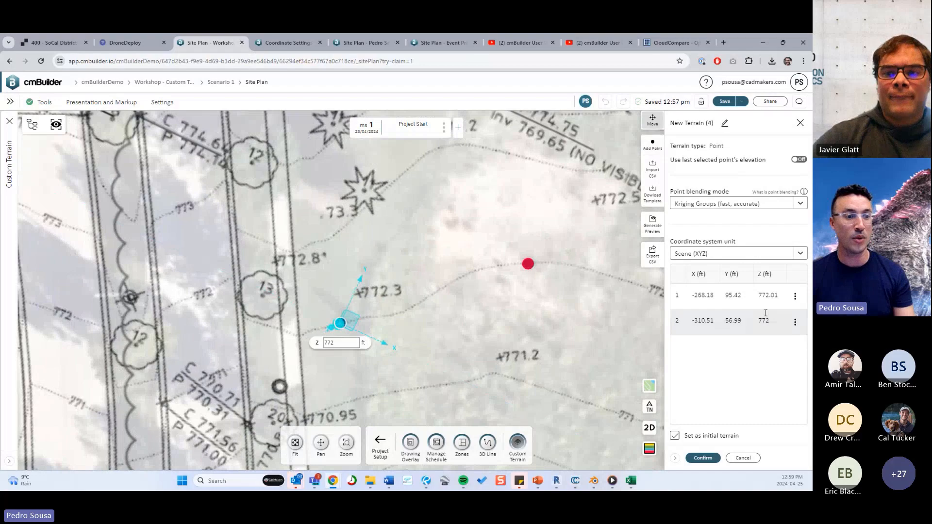
Switch to 2D, turn on using the last selected point's elevation, and add a point on the 772 contour between the two existing points.
left_click(650, 429)
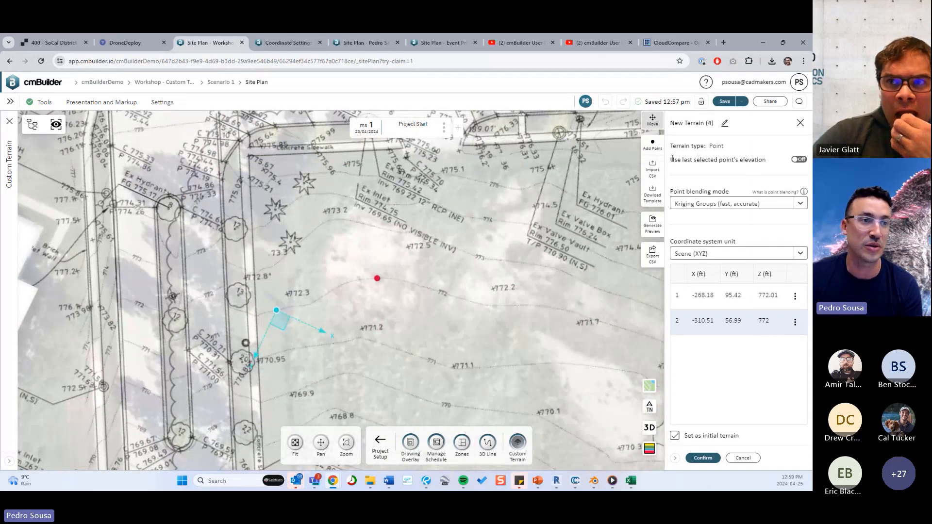
left_click_drag(670, 160, 770, 170)
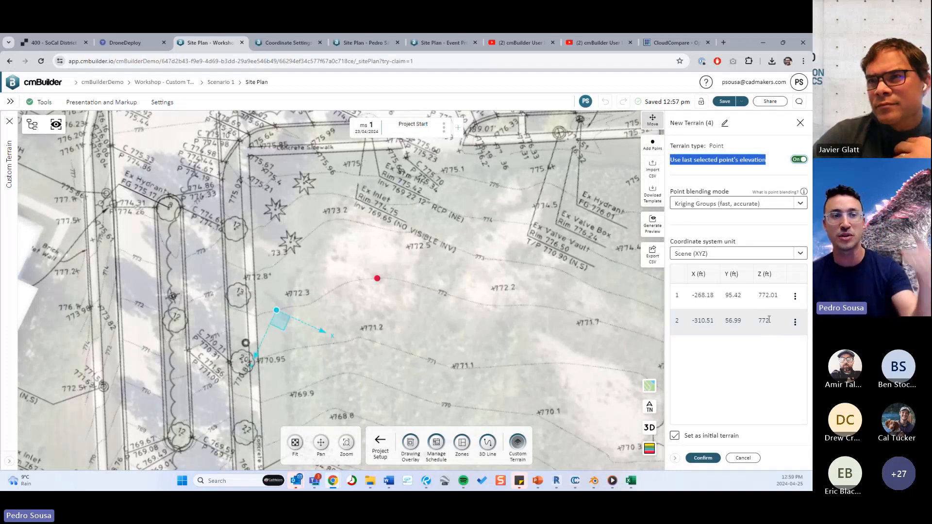
left_click(659, 148)
left_click(322, 296)
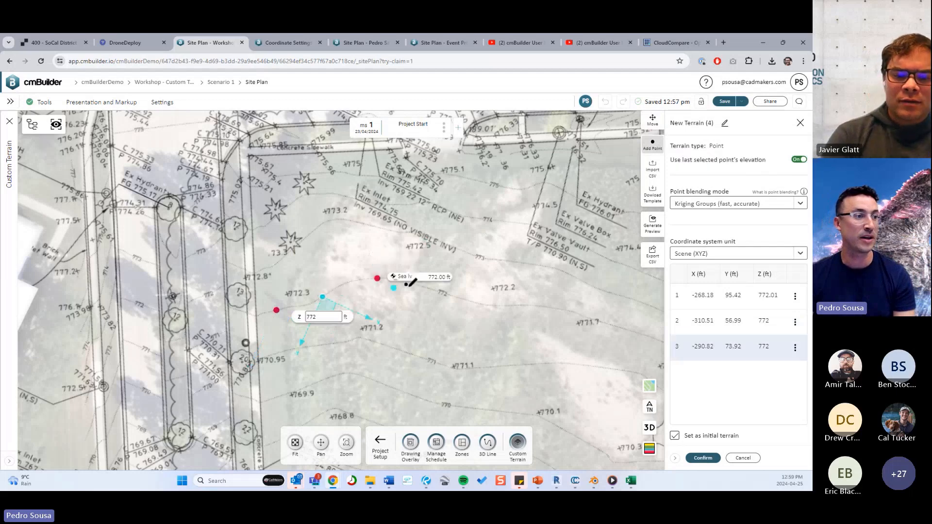
Continue tracing the 772 contour with 772 ft points past the 772.2 and 771.7 spot elevations.
left_click(421, 285)
left_click(441, 299)
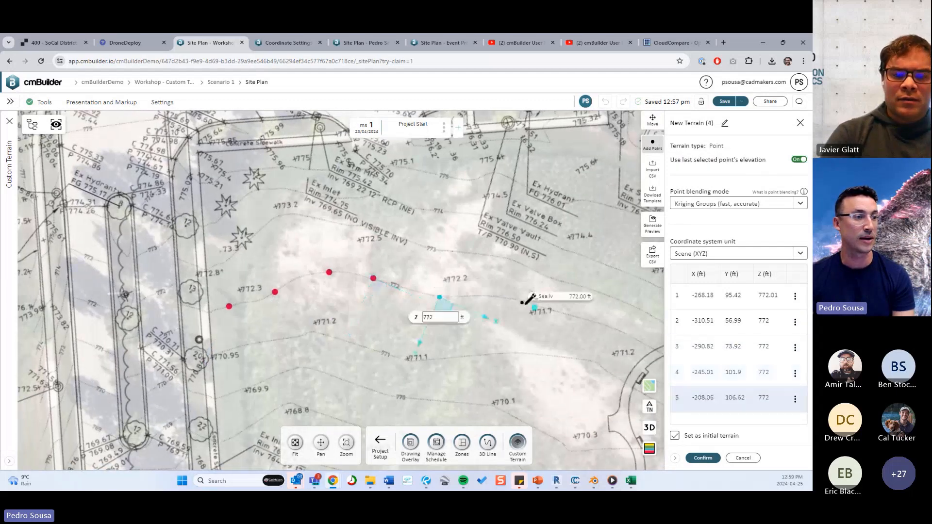
left_click(517, 303)
middle_click_drag(575, 362, 528, 349)
left_click(545, 308)
middle_click_drag(590, 361, 515, 348)
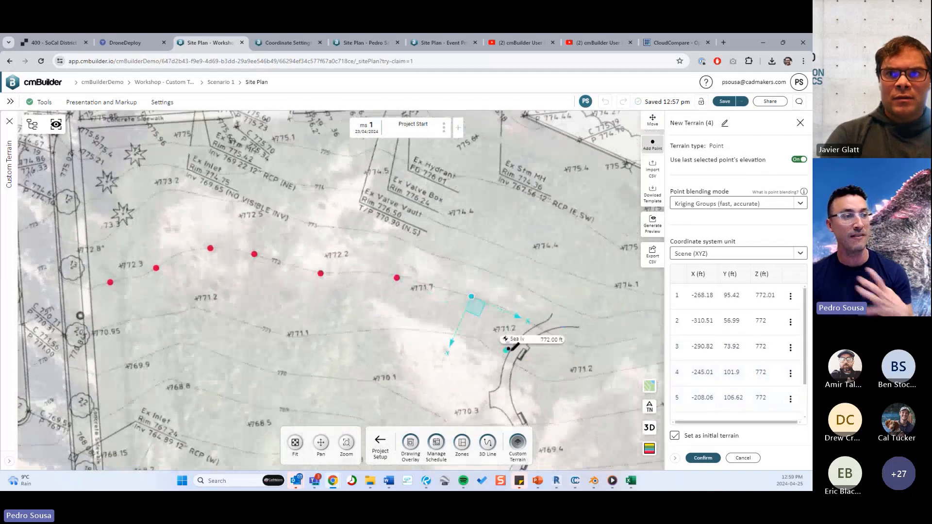
Add 772 ft points along the 772 contour across the curved path and up to the 771.1 spot elevation.
left_click(538, 332)
middle_click_drag(597, 355, 545, 346)
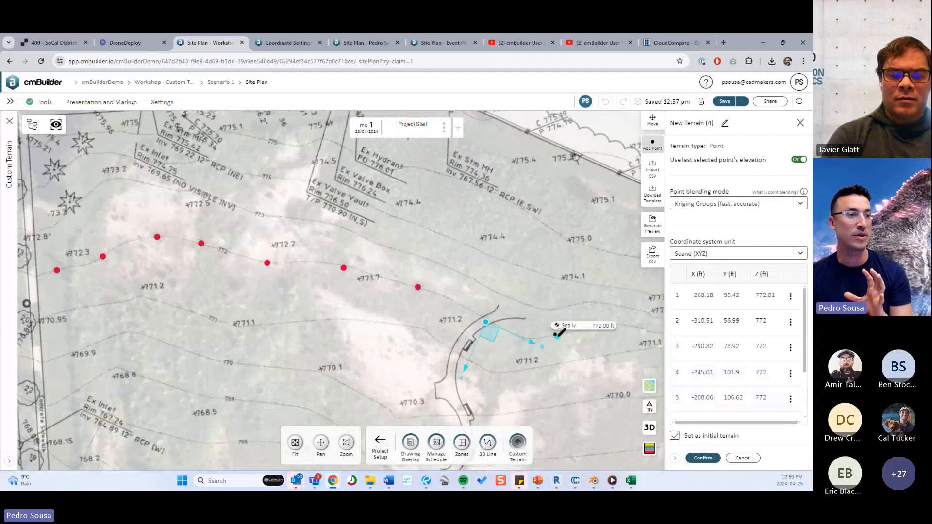
left_click(557, 335)
middle_click_drag(494, 308, 471, 304)
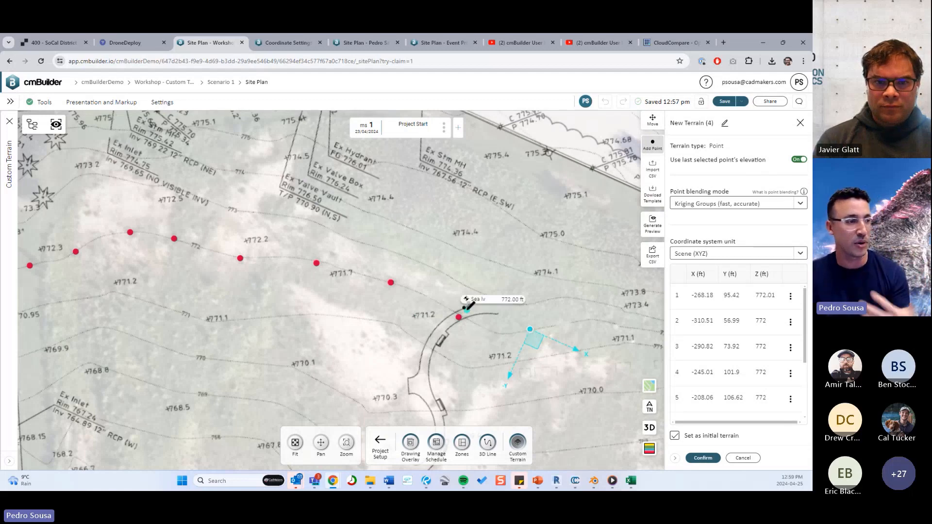
middle_click_drag(466, 306, 365, 264)
scroll(581, 274, "up", 3)
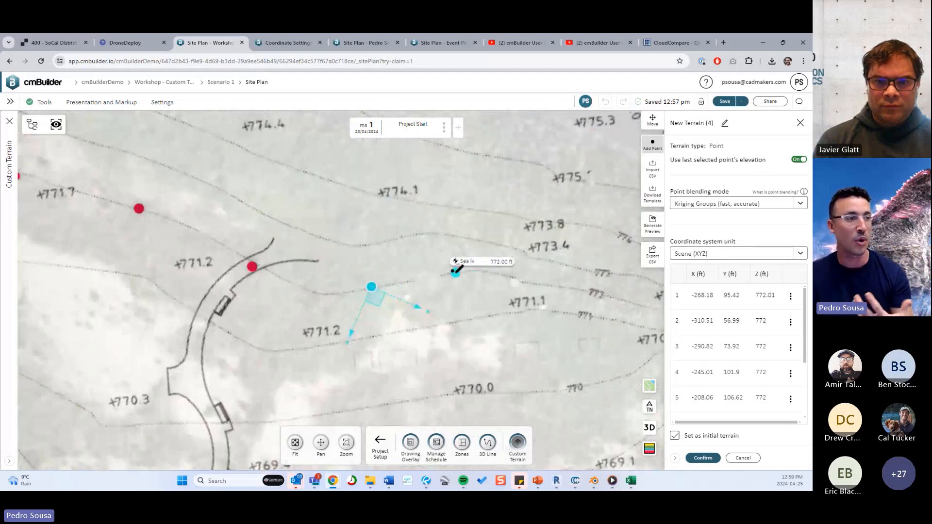
scroll(500, 270, "up", 1)
left_click(482, 278)
middle_click_drag(482, 278, 406, 264)
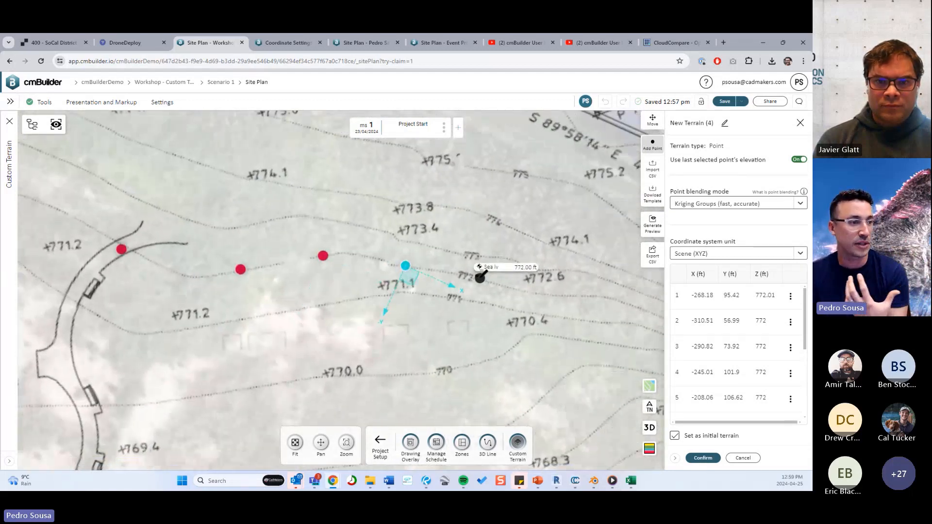
Extend the row of 772 ft points along the 772 contour from the 772.6 spot elevation towards the RFI 24 callout.
left_click(478, 278)
middle_click_drag(520, 301, 463, 299)
left_click(499, 290)
middle_click_drag(564, 308, 509, 301)
left_click(514, 291)
left_click(533, 306)
left_click(583, 323)
middle_click_drag(584, 323, 385, 236)
middle_click_drag(506, 290, 479, 283)
middle_click_drag(576, 322, 465, 300)
Trace the 772 contour with 772 ft points from the RFI 24 leader through the red-clouded area past the 772.5 spot elevation.
left_click(250, 236)
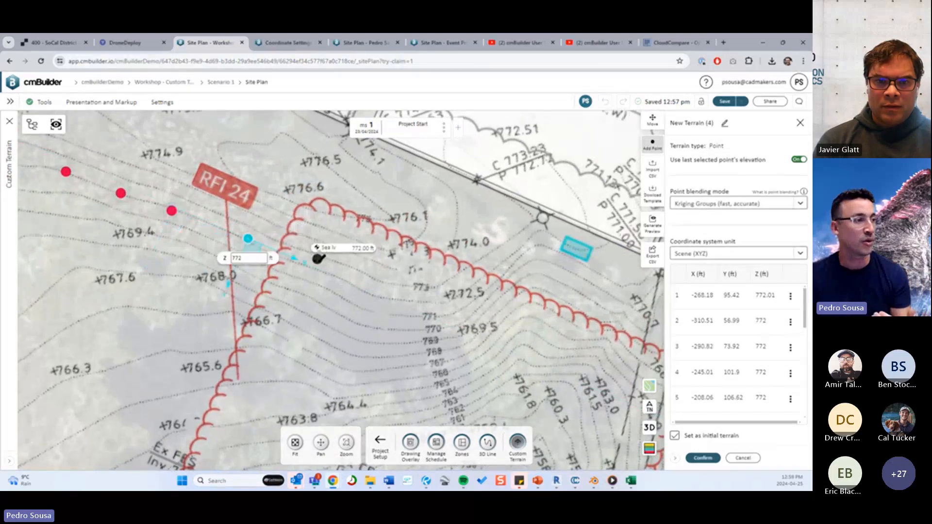
left_click(315, 268)
left_click(354, 286)
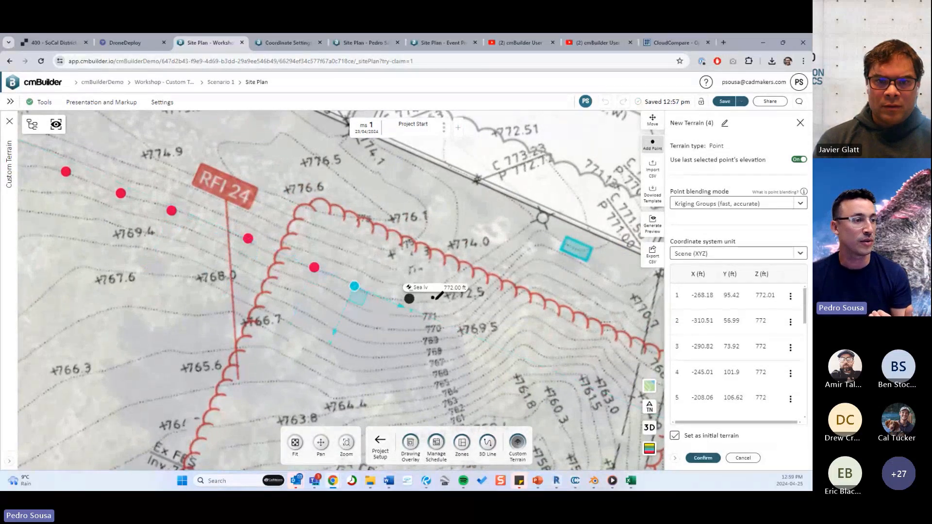
left_click(410, 299)
left_click(450, 301)
left_click(471, 282)
left_click(494, 266)
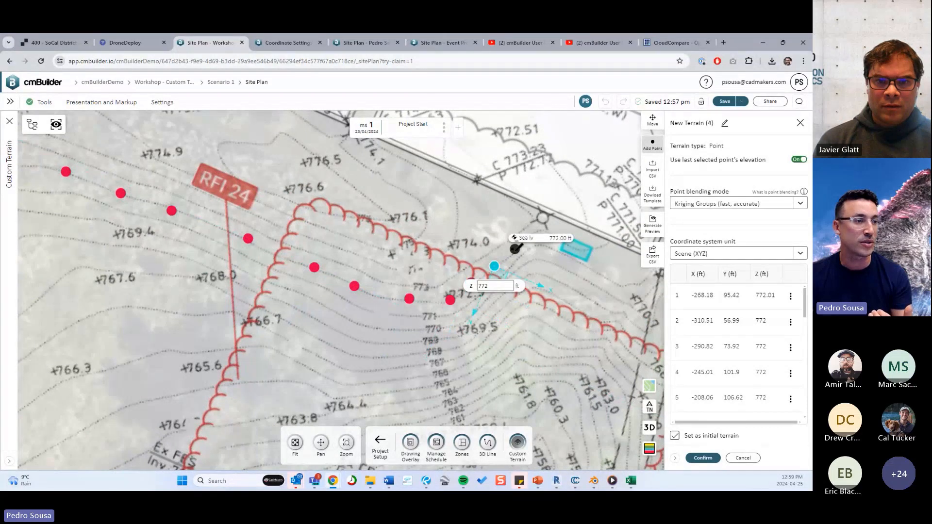
Finish the 772 contour with 772 ft points up to the property line and past the small cyan tag.
left_click(516, 251)
left_click(531, 237)
left_click(546, 228)
left_click(560, 239)
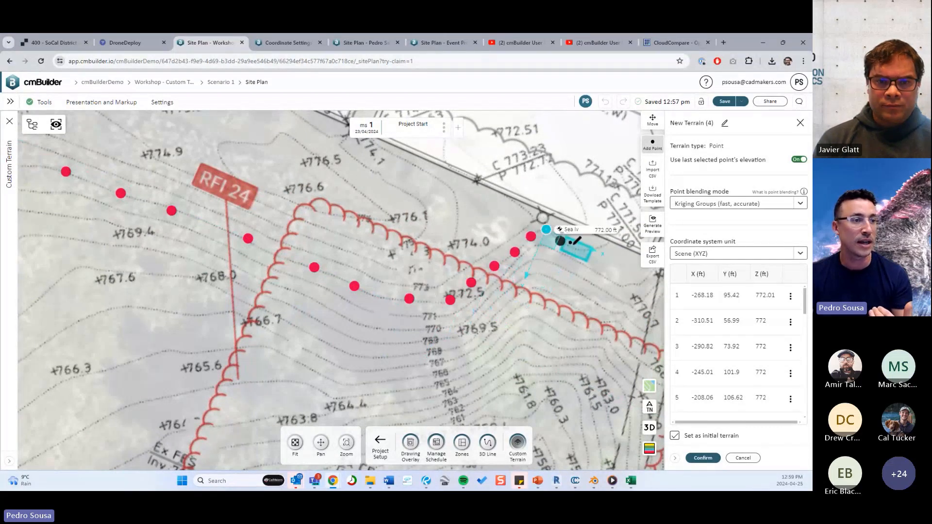
left_click(583, 252)
scroll(579, 323, "down", 6)
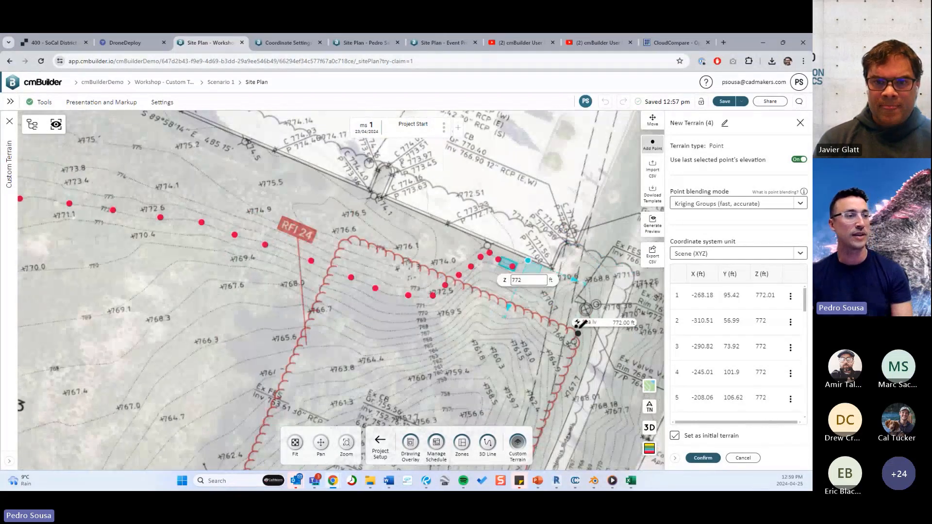
Review the row of placed points against the 772 contour across Lot 3.
left_click_drag(516, 338, 522, 338)
right_click_drag(437, 321, 534, 319)
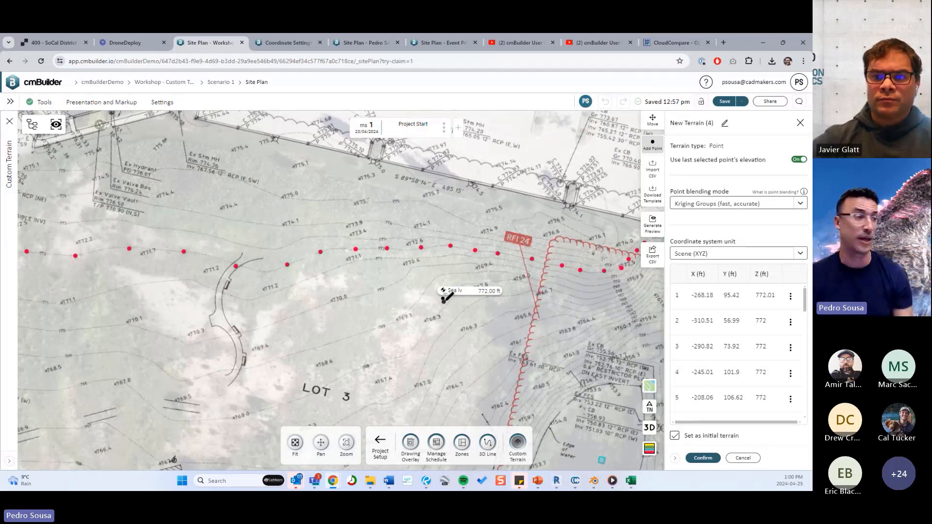
scroll(469, 325, "down", 4)
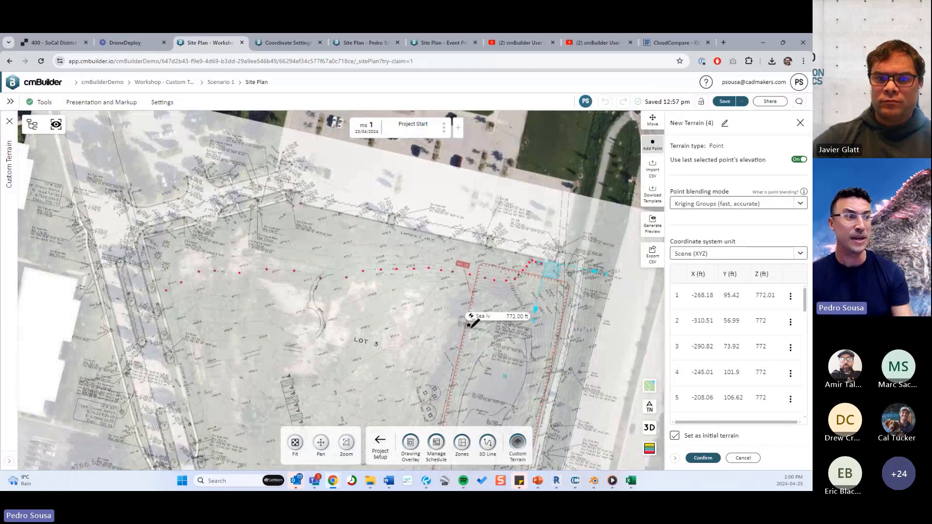
scroll(469, 324, "up", 5)
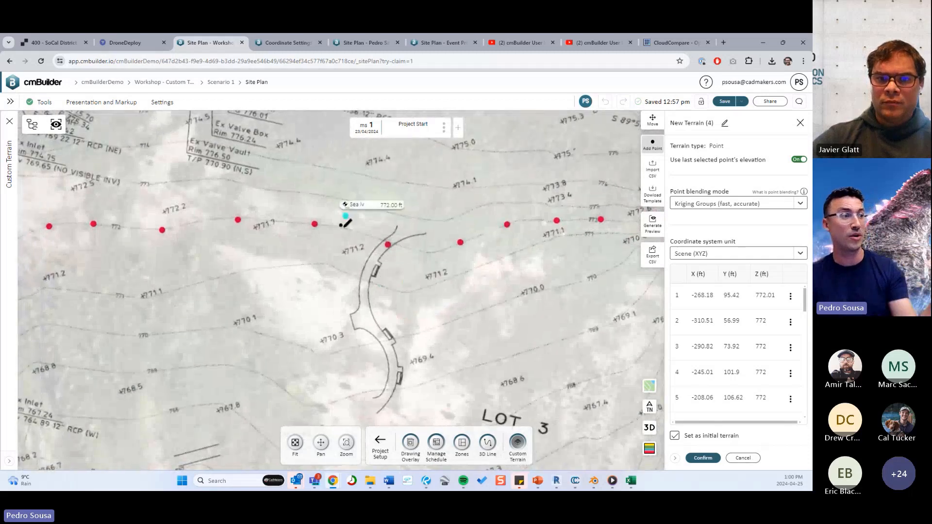
scroll(379, 292, "down", 2)
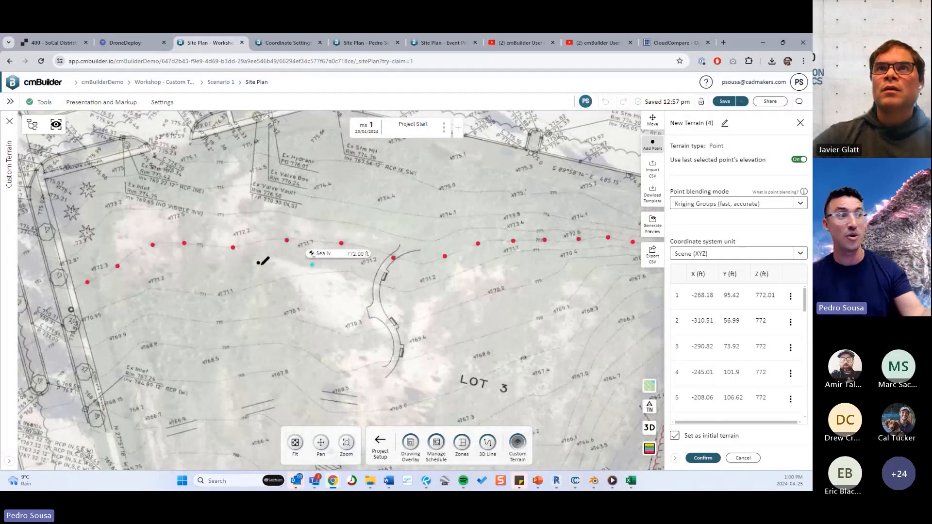
middle_click_drag(469, 321, 423, 321)
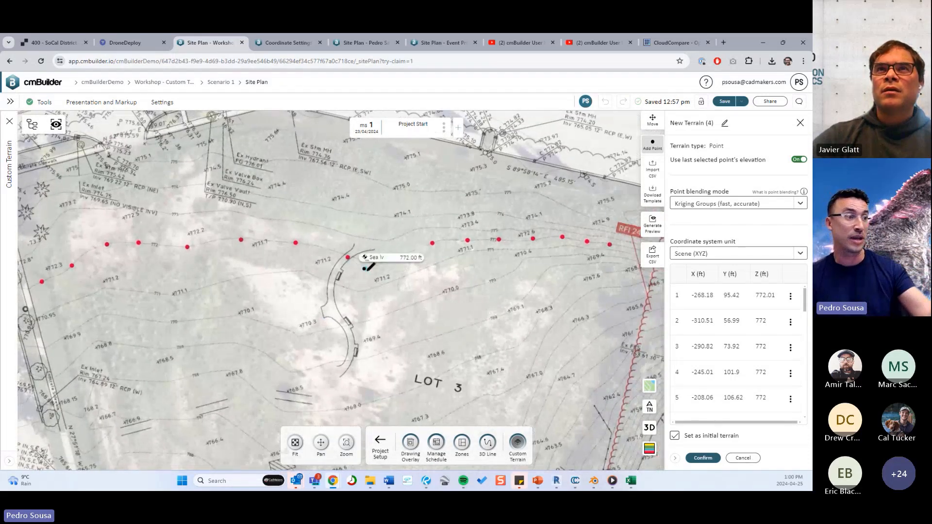
left_click(399, 256)
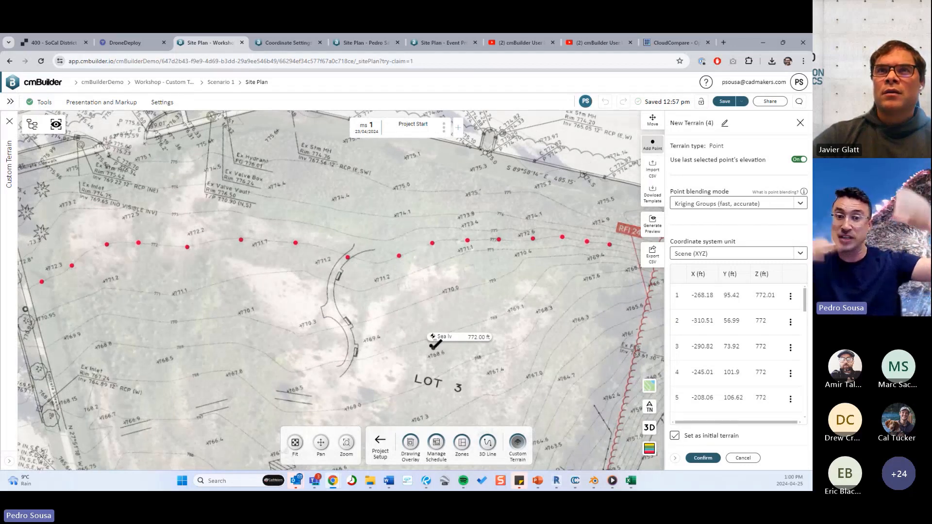
scroll(415, 268, "down", 4)
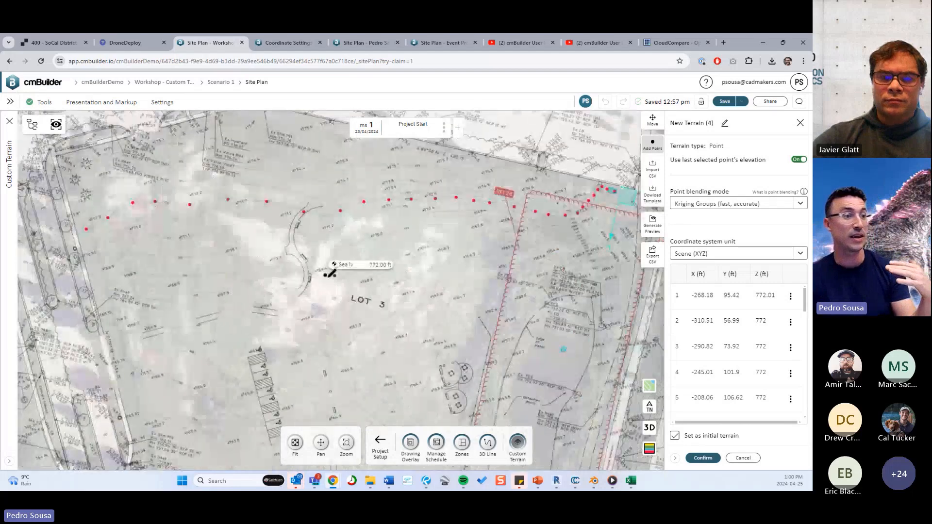
scroll(335, 273, "down", 1)
scroll(185, 231, "up", 1)
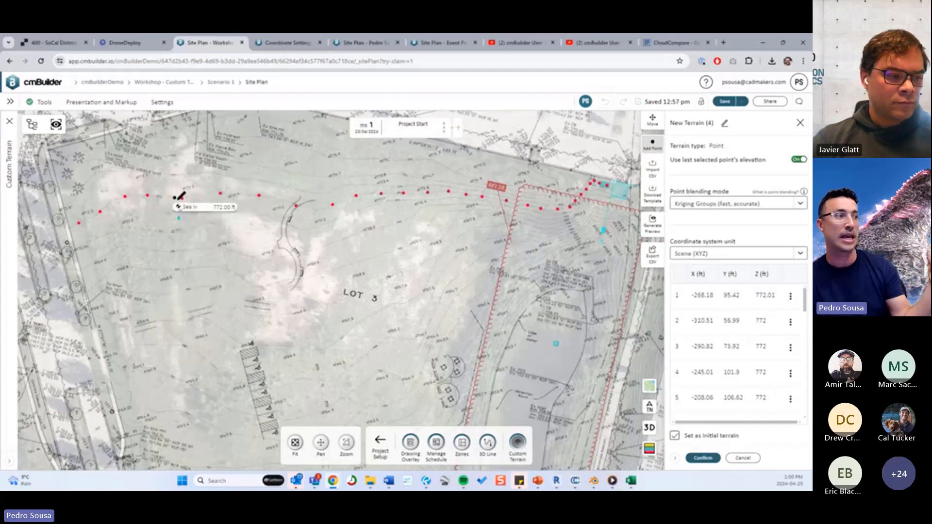
Examine the closely spaced contours and their elevation labels inside the RFI 24 clouded area.
middle_click_drag(233, 223, 103, 222)
scroll(436, 246, "up", 5)
middle_click_drag(424, 259, 347, 287)
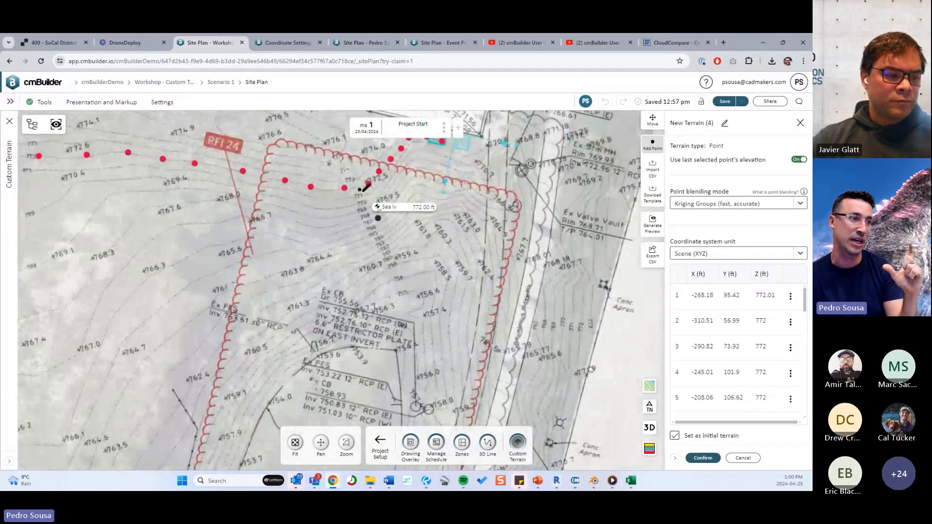
scroll(394, 261, "up", 4)
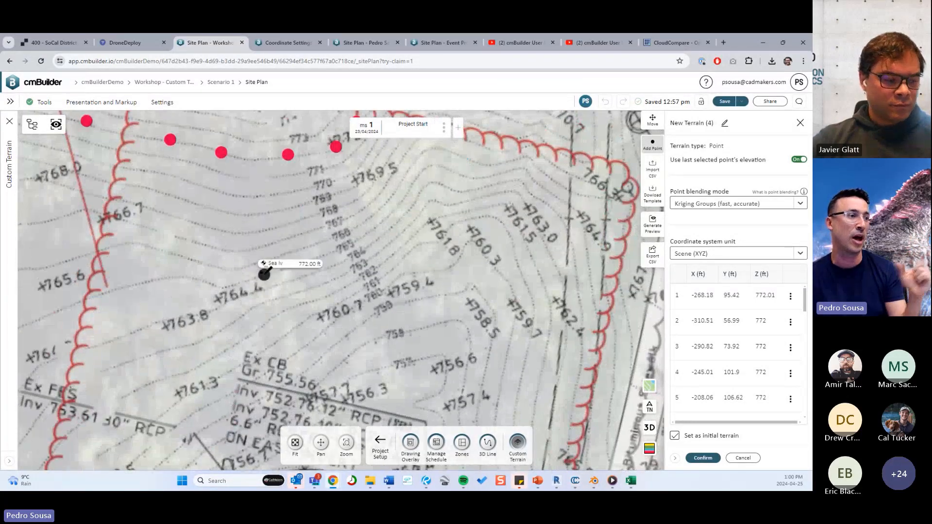
middle_click_drag(329, 251, 341, 270)
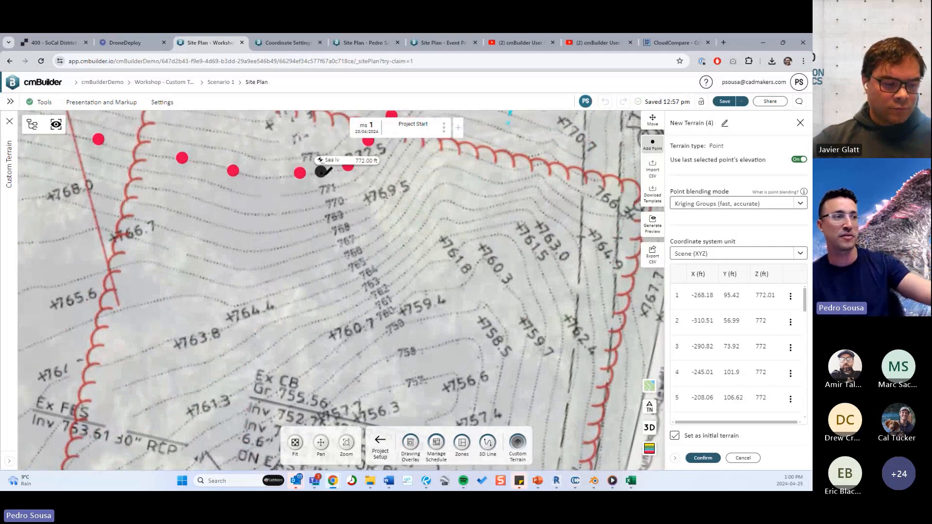
scroll(370, 246, "down", 3)
scroll(327, 281, "down", 1)
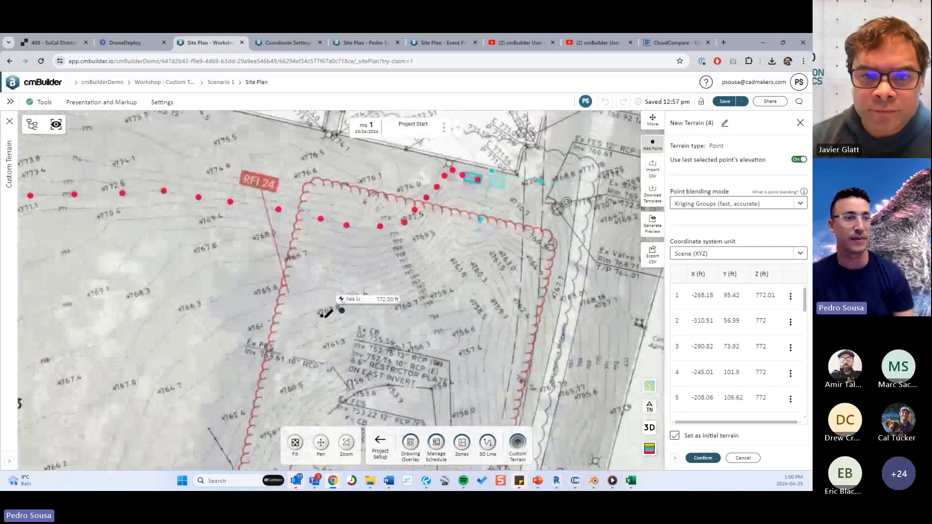
scroll(329, 312, "down", 3)
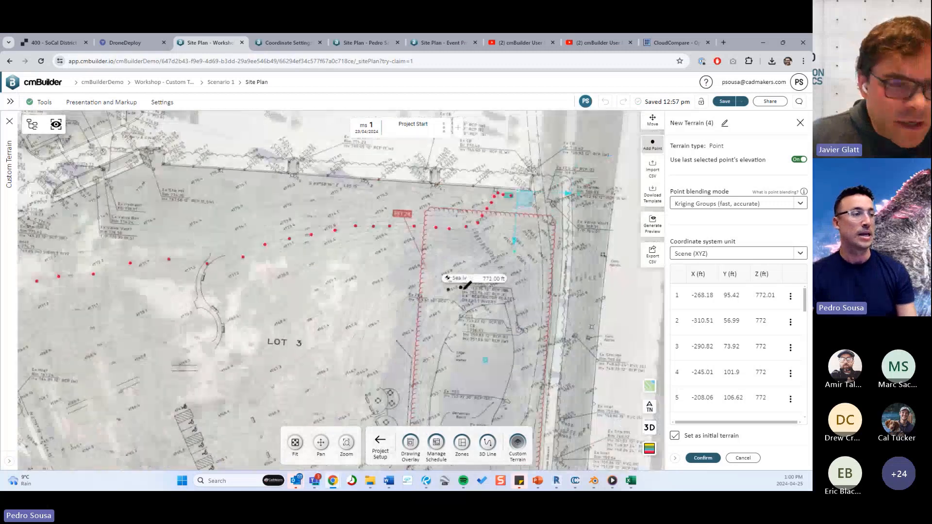
middle_click_drag(466, 287, 508, 247)
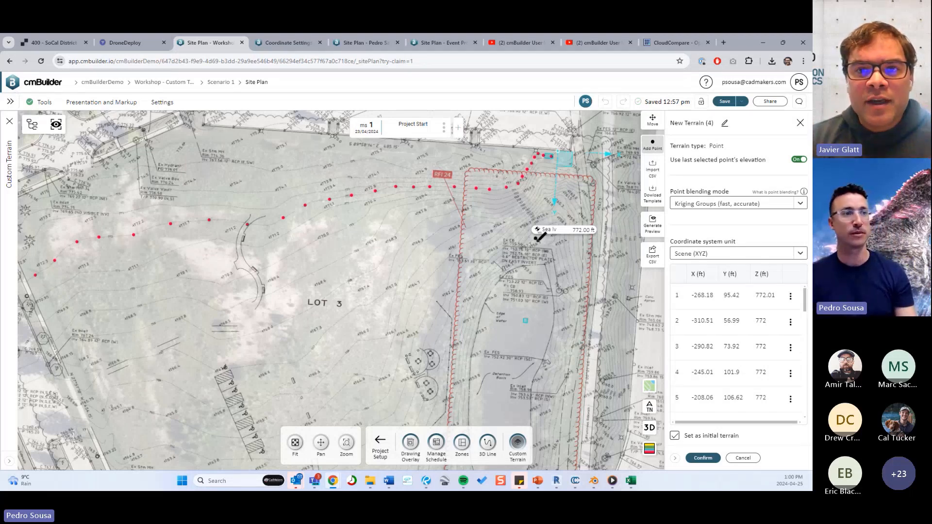
scroll(443, 308, "down", 5)
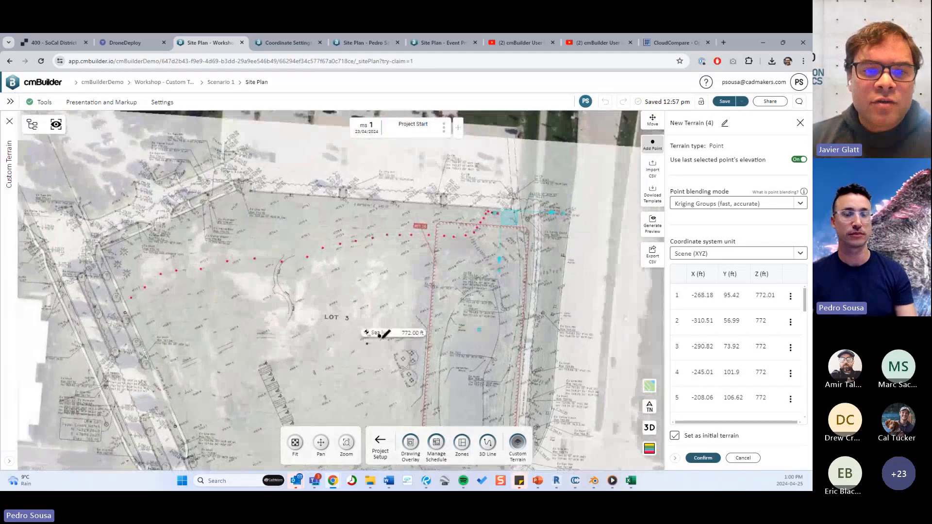
scroll(389, 332, "up", 5)
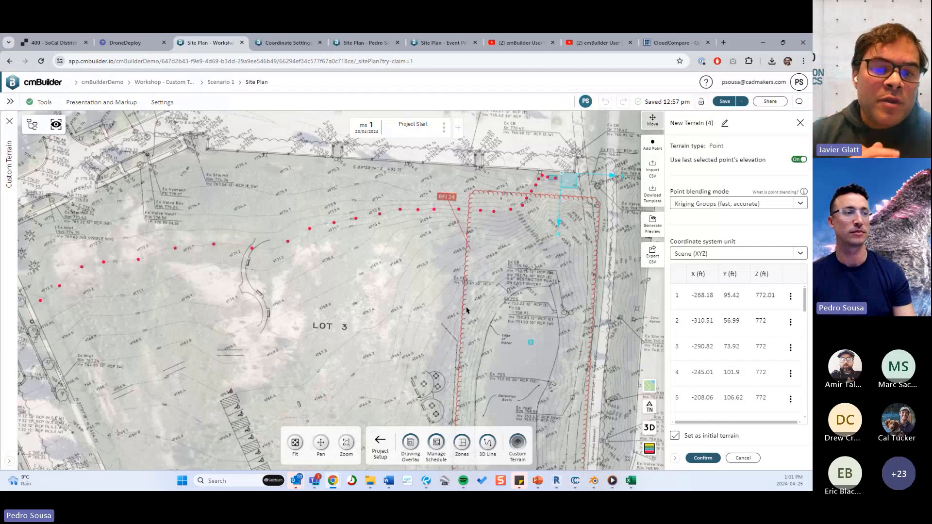
Switch to 3D and inspect the traced points above the plan overlay from several angles.
scroll(467, 310, "up", 5)
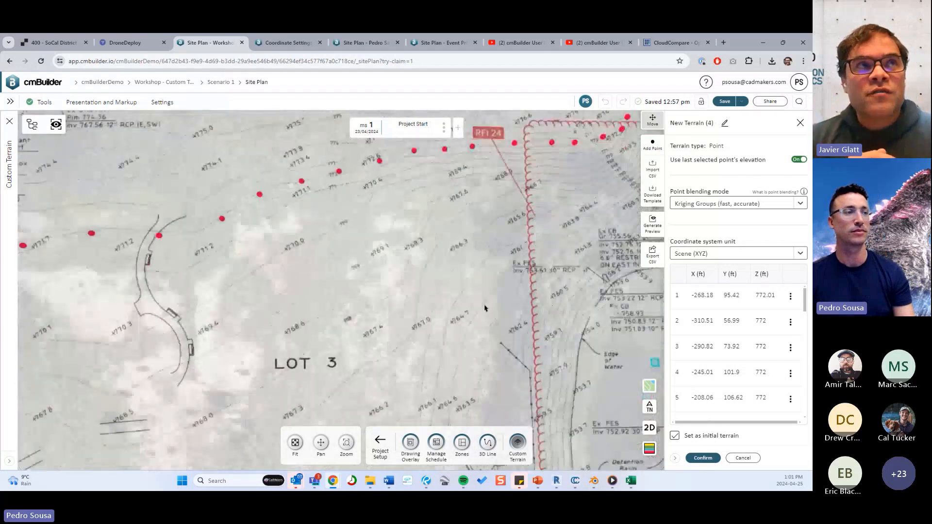
left_click_drag(486, 309, 474, 348)
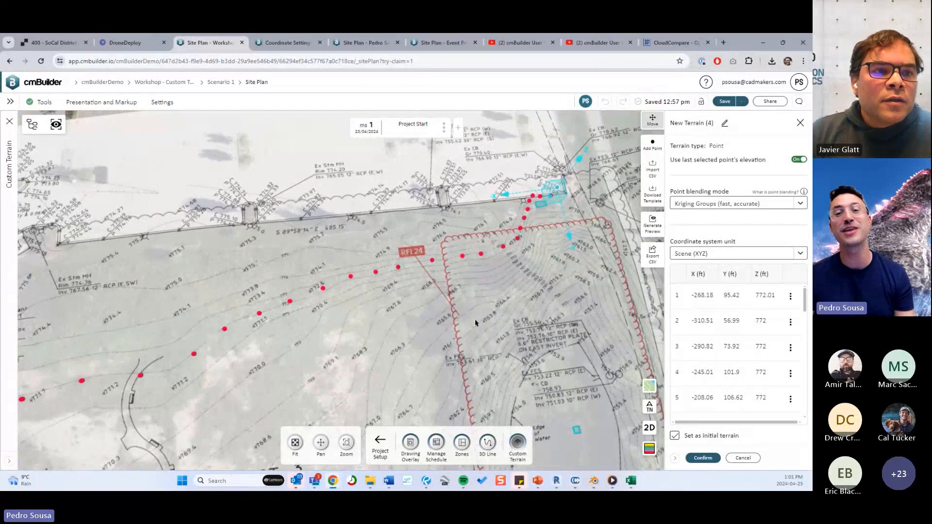
mouse_move(495, 349)
left_mouse_down()
mouse_move(459, 301)
mouse_move(467, 264)
left_mouse_up()
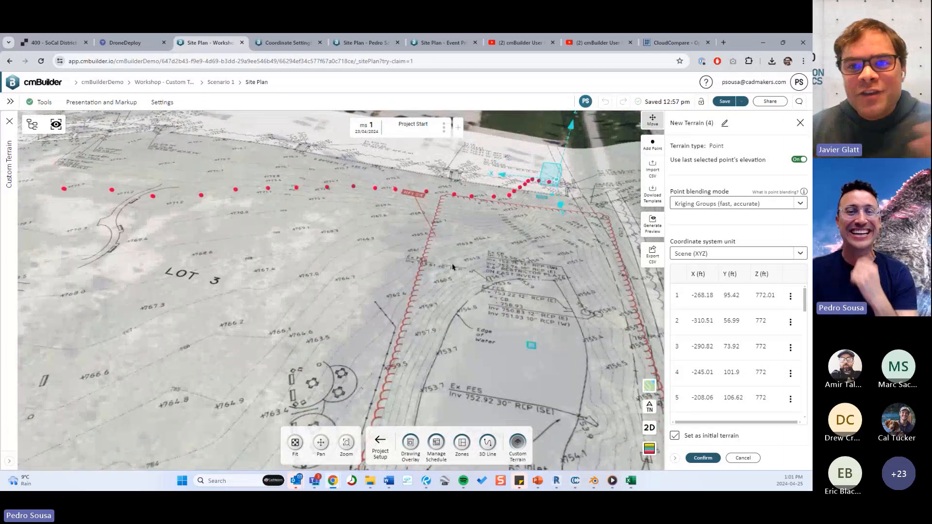
left_click_drag(421, 306, 434, 294)
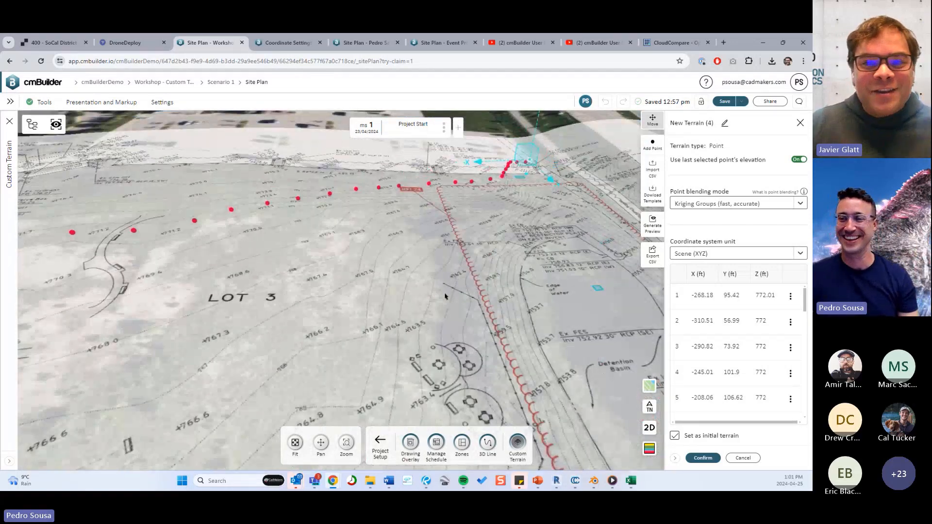
left_click_drag(440, 272, 416, 262)
left_click_drag(462, 292, 297, 268)
left_click_drag(515, 330, 525, 243)
left_click_drag(555, 211, 437, 277)
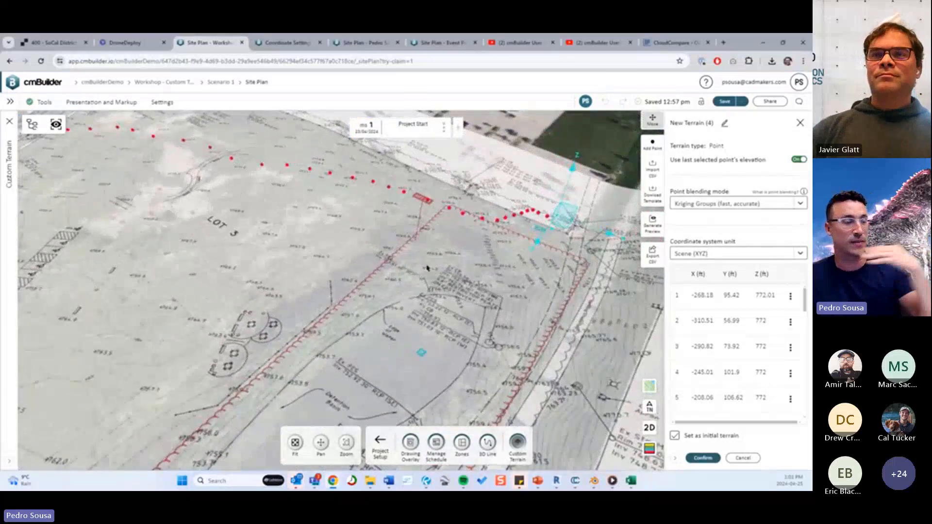
Discard the new terrain and open the existing Contour Lines point terrain for editing.
left_click(742, 458)
left_click(380, 300)
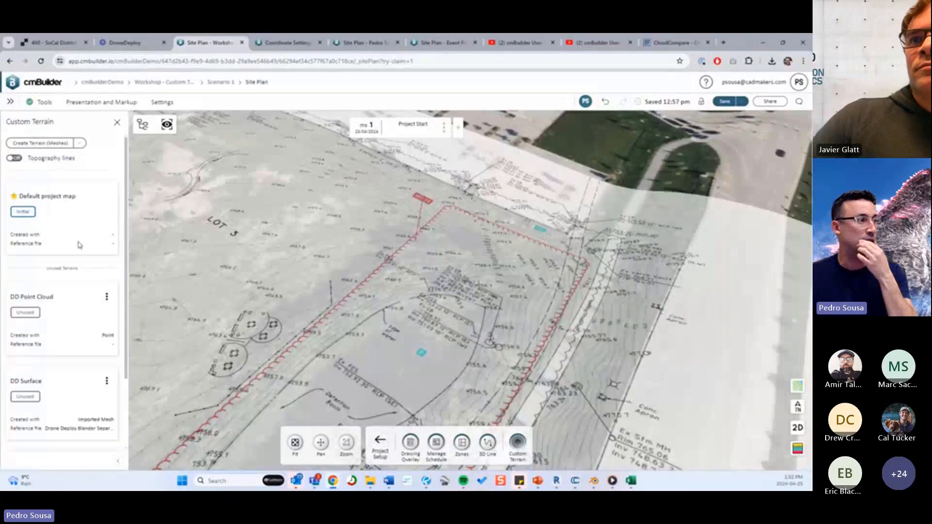
scroll(96, 283, "down", 2)
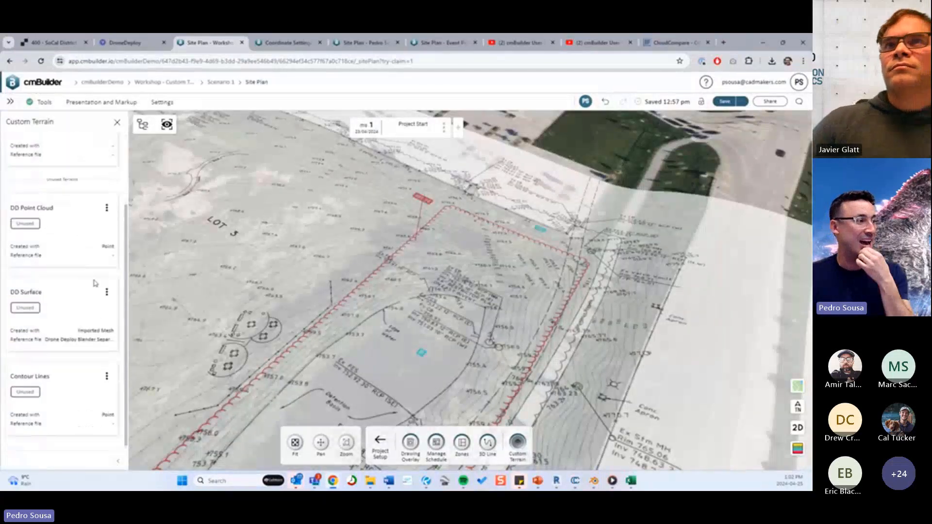
left_click(104, 375)
left_click(120, 396)
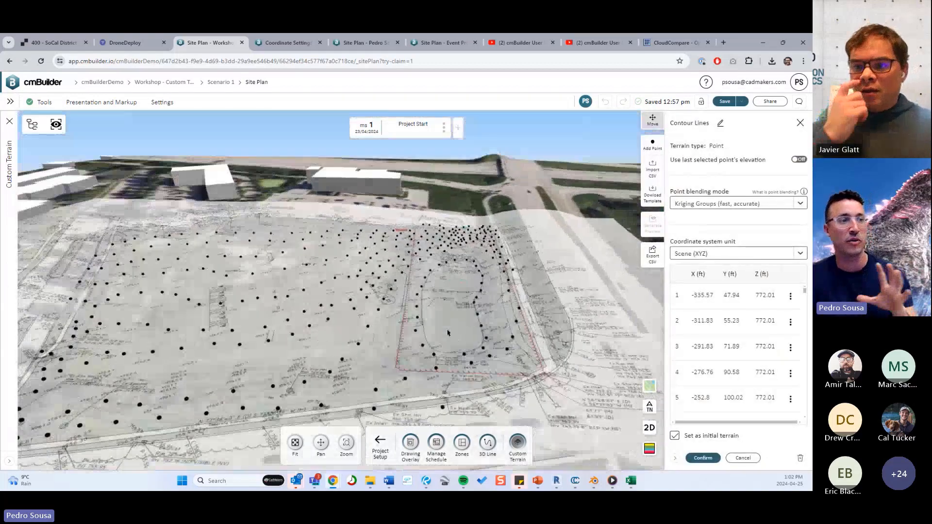
Inspect the Contour Lines points in 3D and confirm the terrain with Kriging Groups blending as the initial terrain.
left_click_drag(448, 333, 488, 274)
left_click(711, 460)
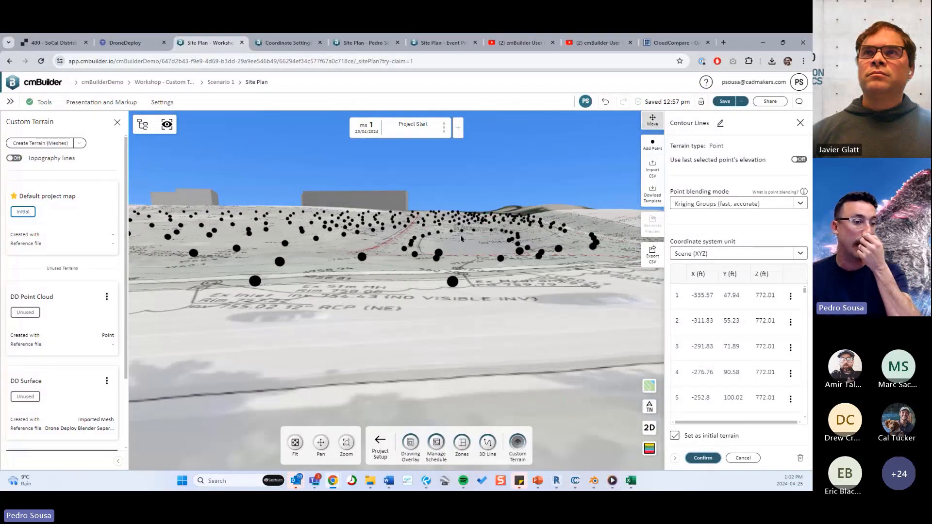
scroll(584, 358, "down", 5)
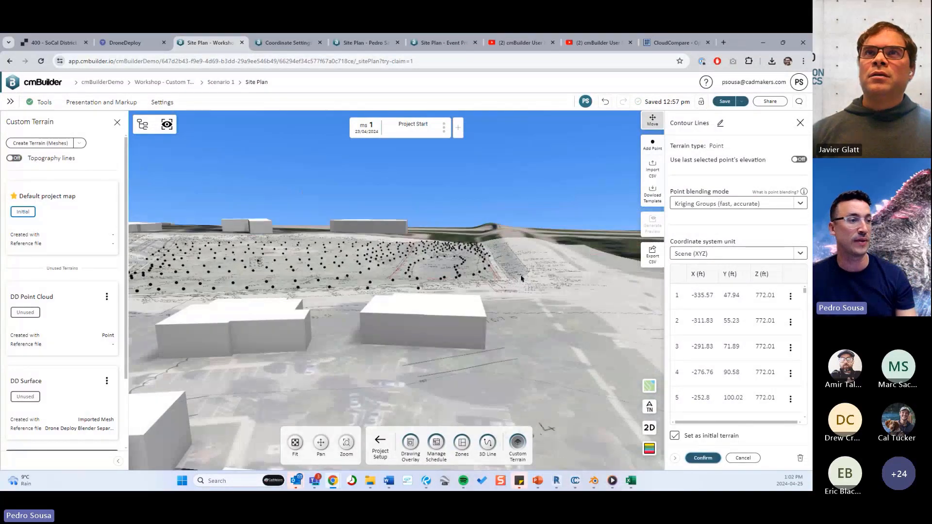
left_click_drag(522, 277, 475, 269)
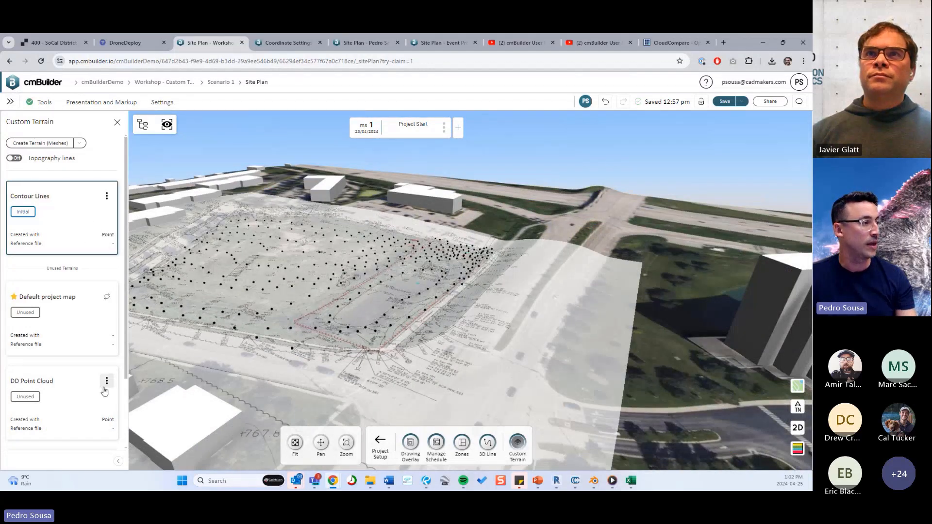
Compare the default project map with the Contour Lines terrain by making each the initial terrain in turn, ending on Contour Lines.
left_click(106, 297)
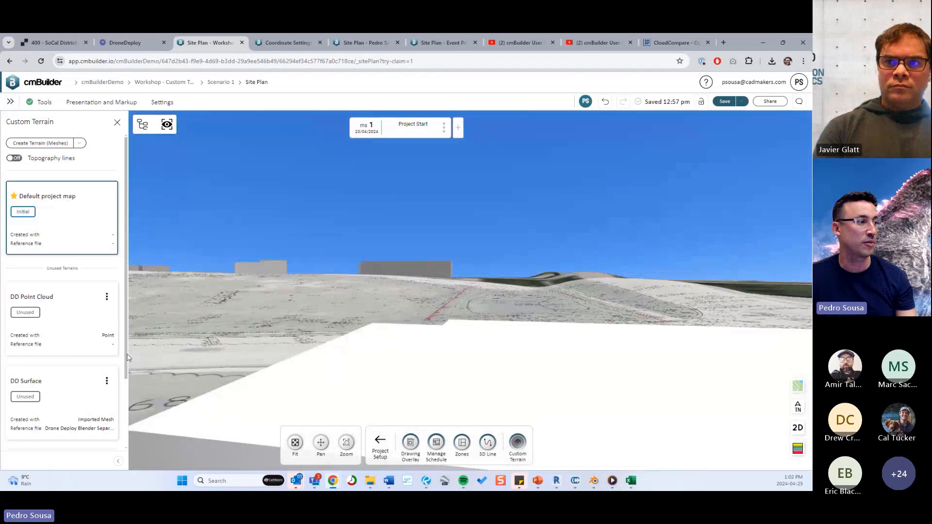
scroll(107, 382, "down", 1)
left_click(107, 421)
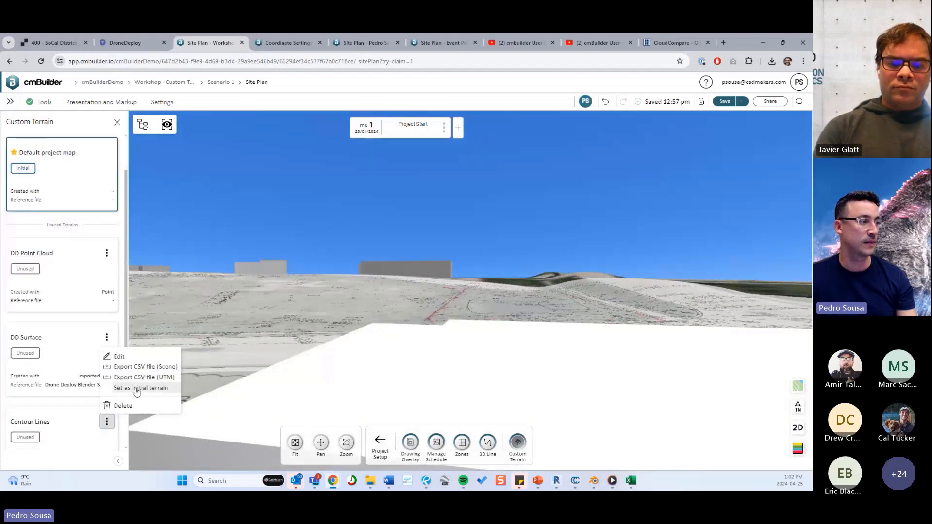
left_click(143, 388)
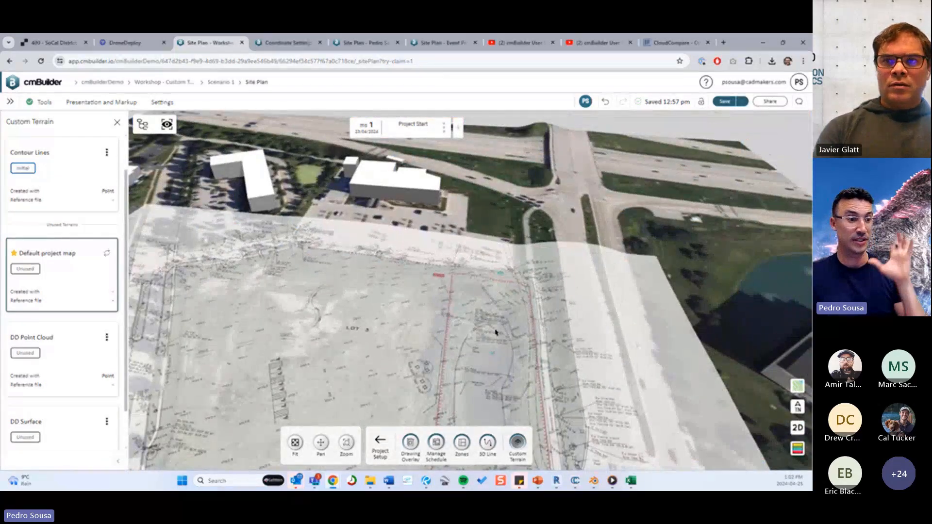
scroll(496, 333, "down", 3)
middle_click_drag(471, 330, 423, 287)
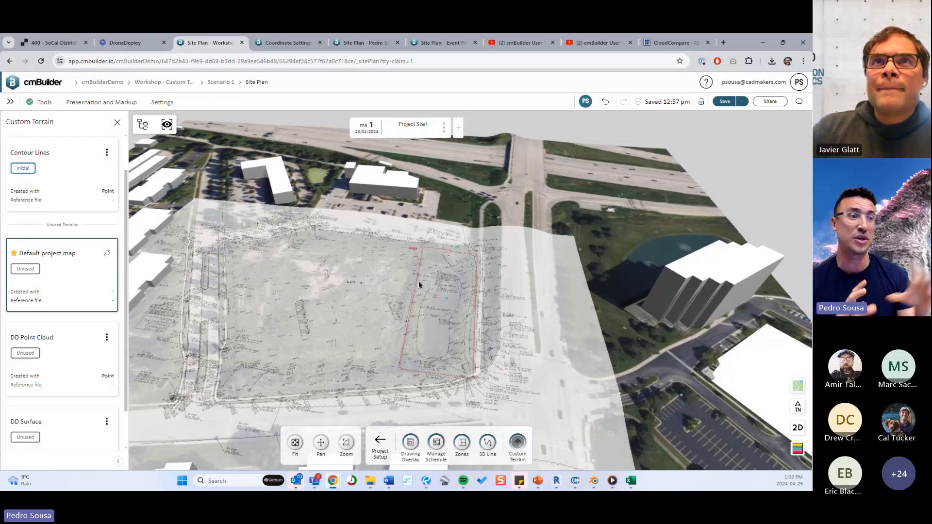
Switch to the PowerPoint presentation and show slide 16, "Point (Manual) - cmBuilder Process".
left_click(538, 480)
left_click(62, 307)
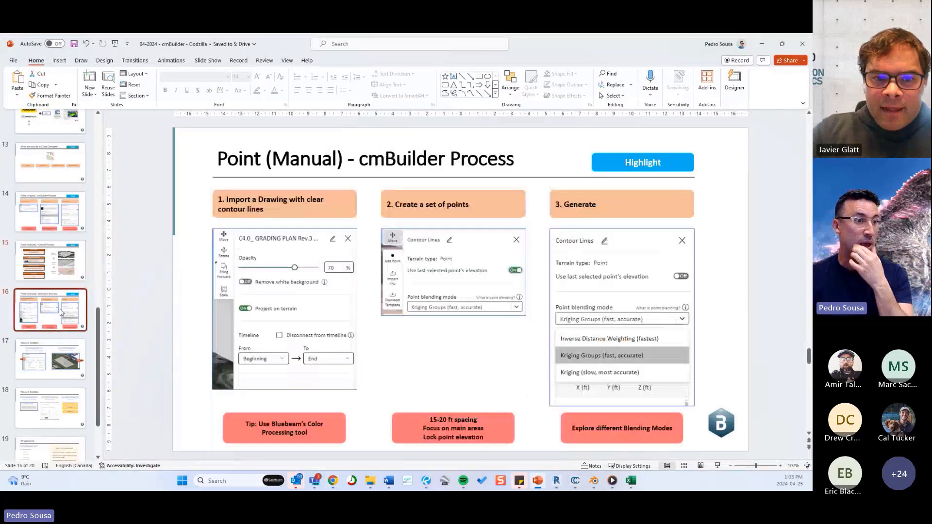